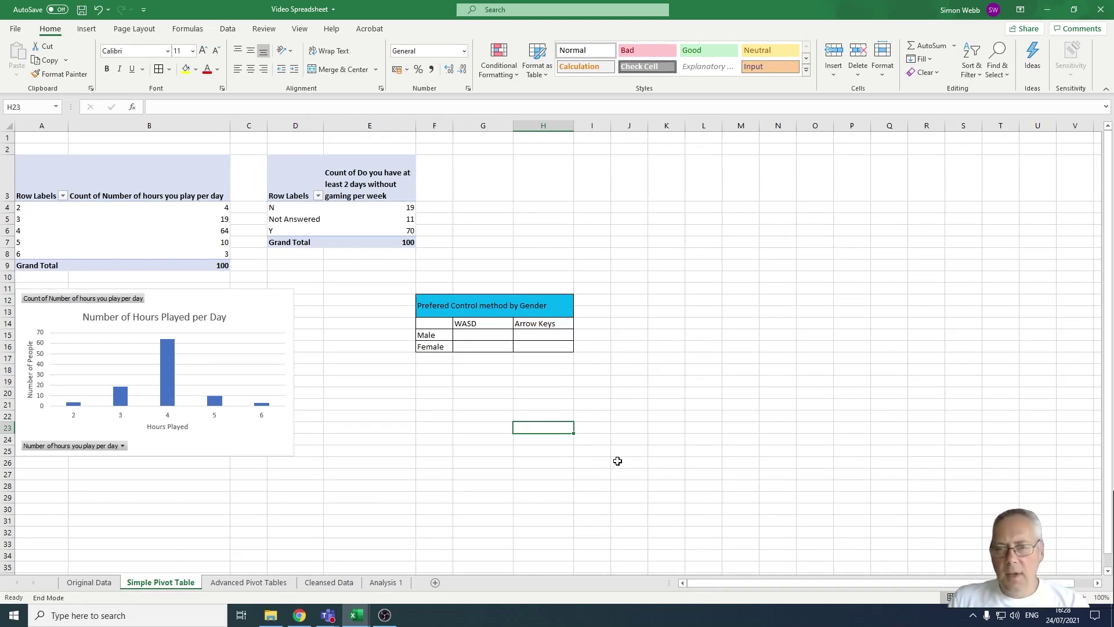
Step: Switch to the Analysis 1 sheet with its summary tables and charts
click(383, 582)
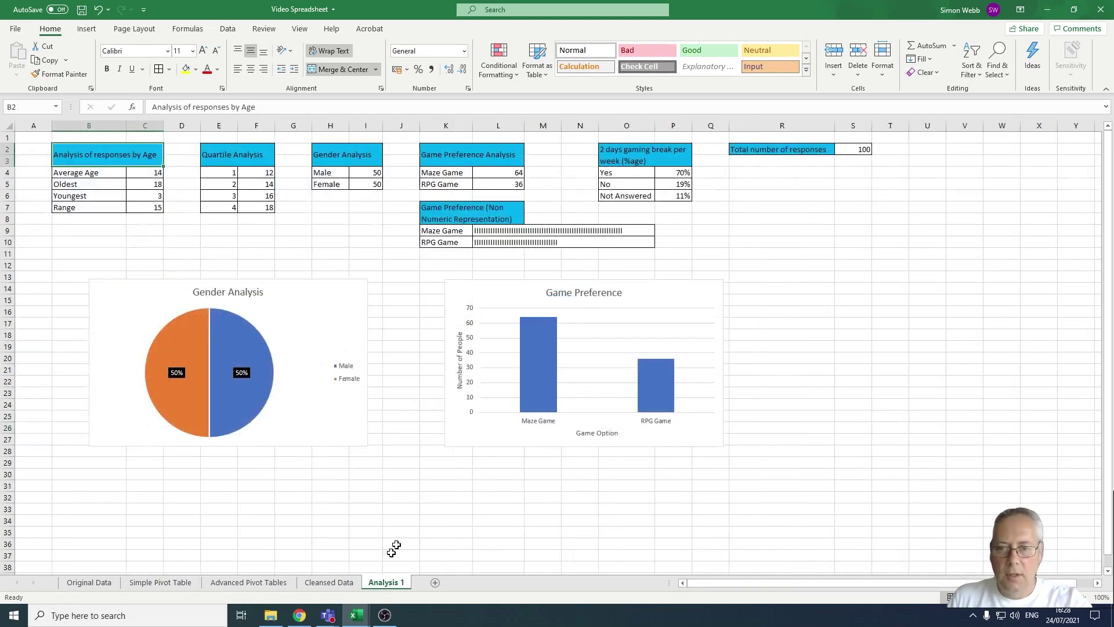
Step: Check the COUNTIF formula in L4, then move through Simple Pivot Table to the Cleansed Data sheet
click(518, 175)
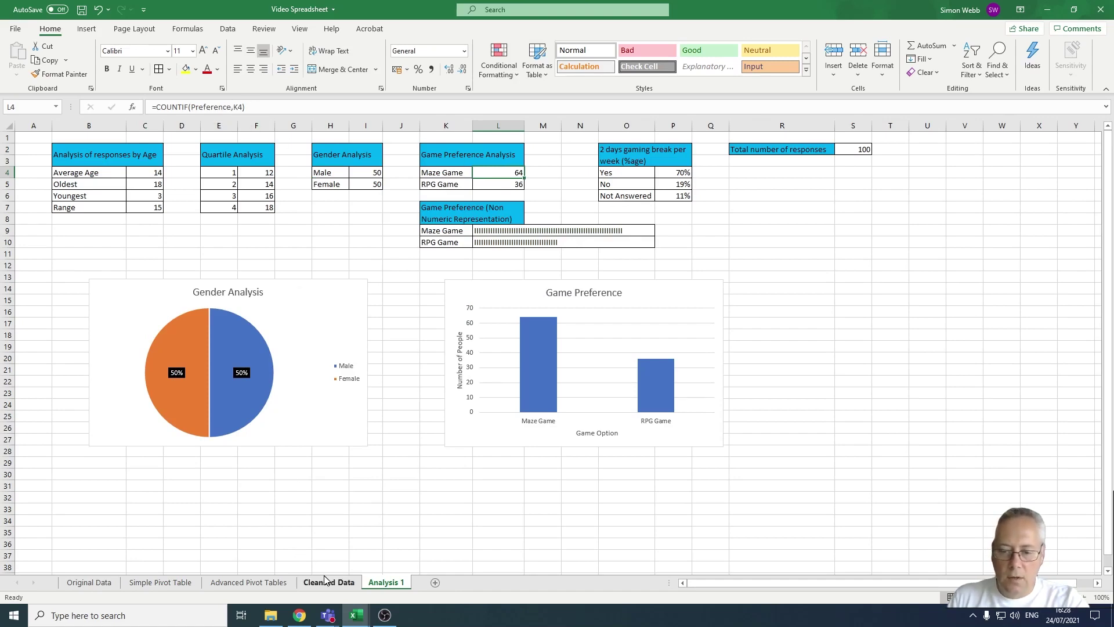
click(174, 582)
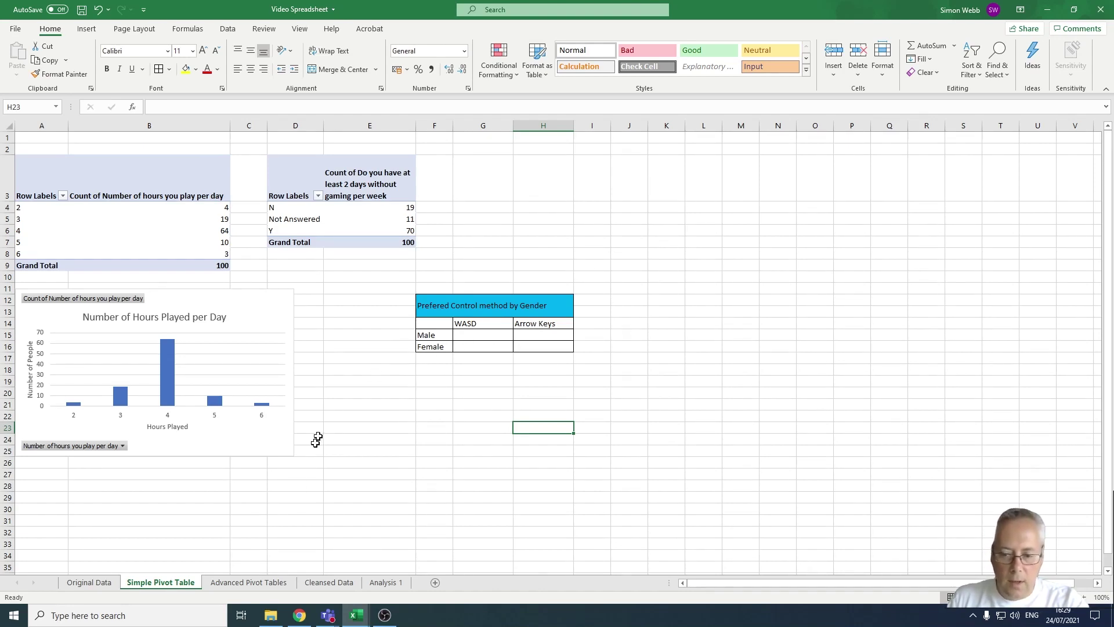
click(329, 582)
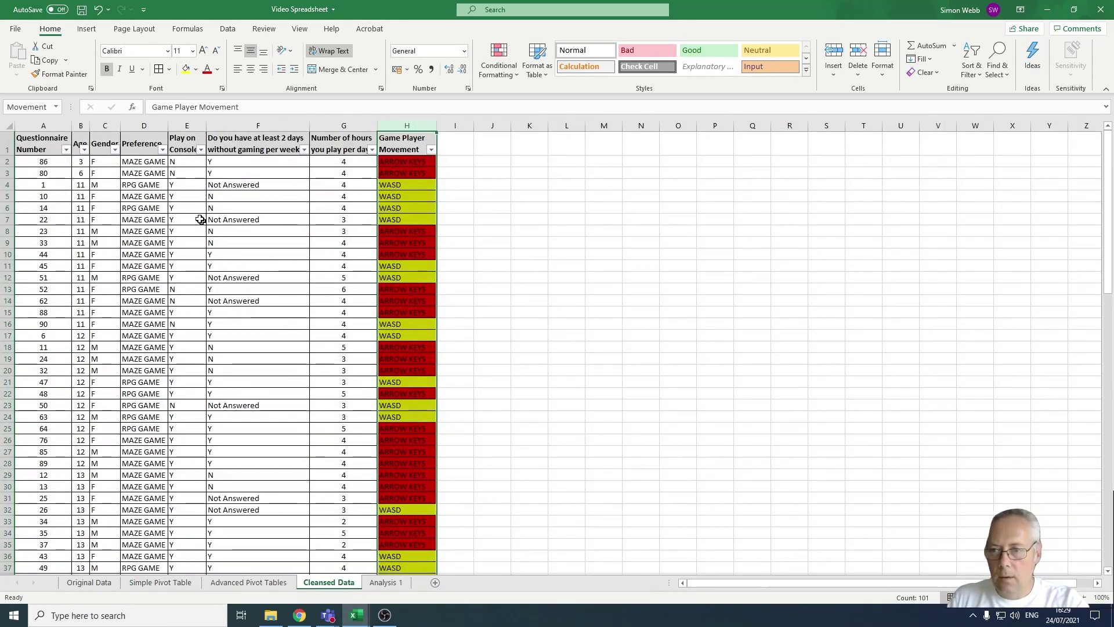
click(109, 126)
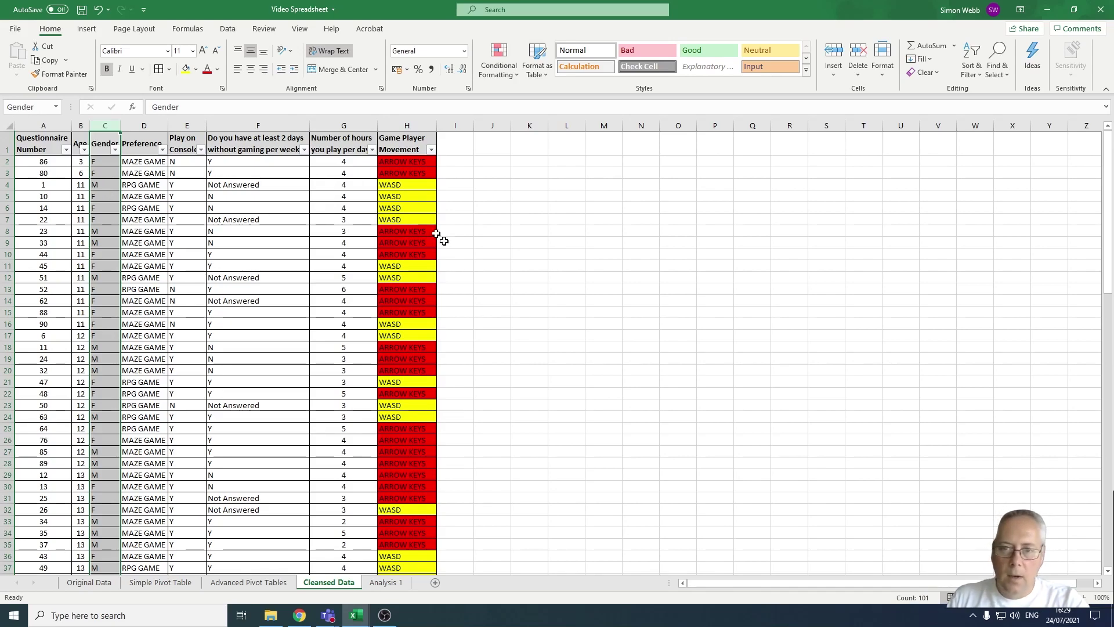
click(413, 125)
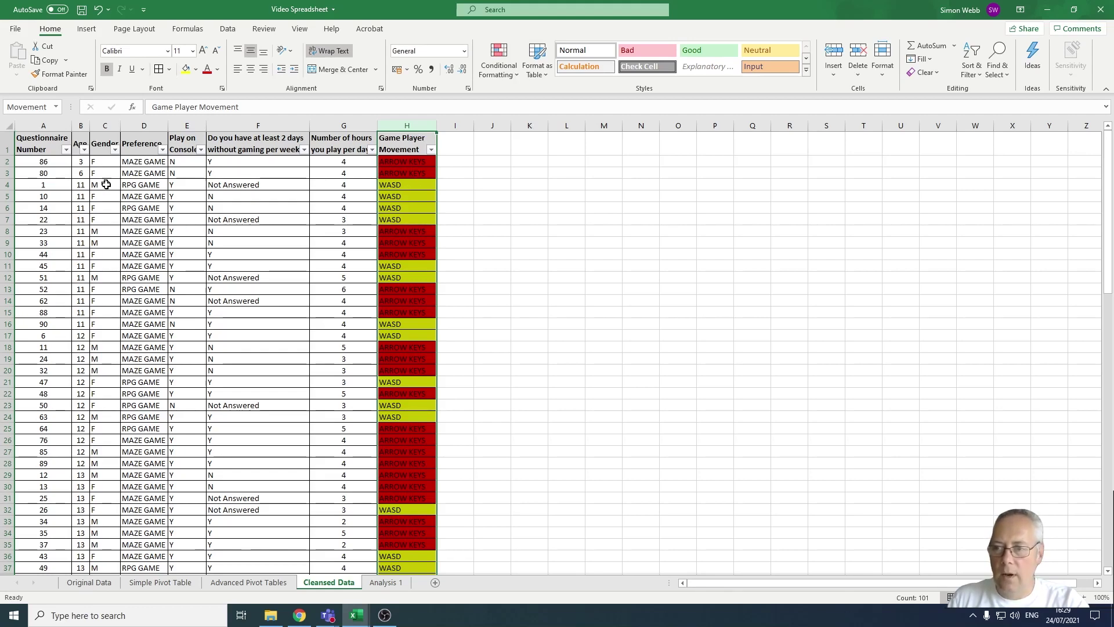
click(173, 583)
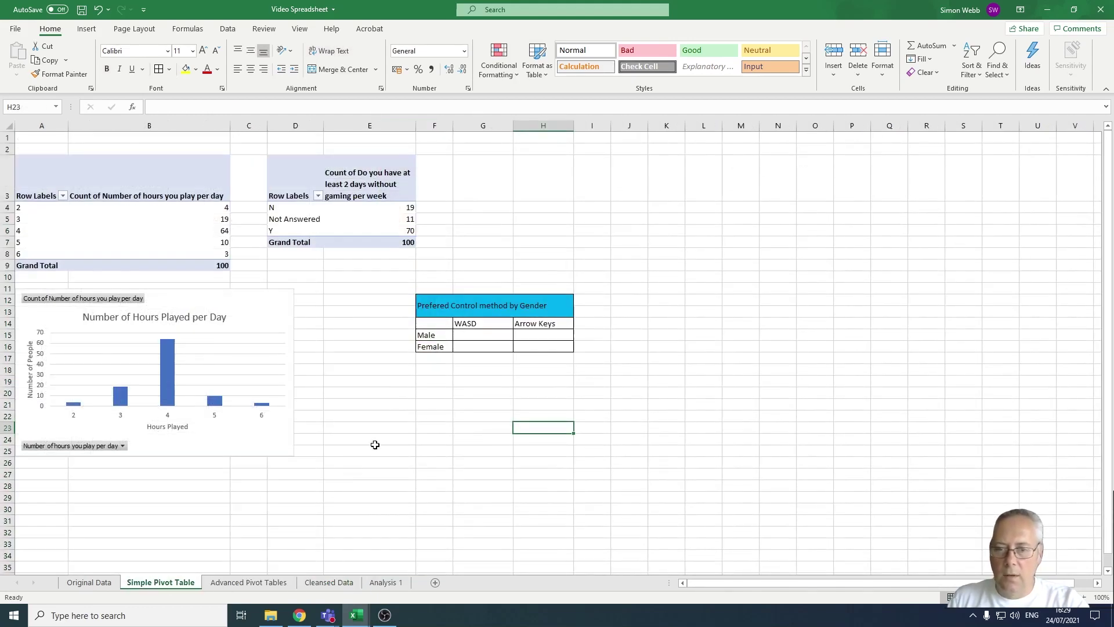
Step: Enter =countifs(gender,"M",Movement,"WASD") in G15 to count male WASD players (14)
click(469, 335)
text(=cou)
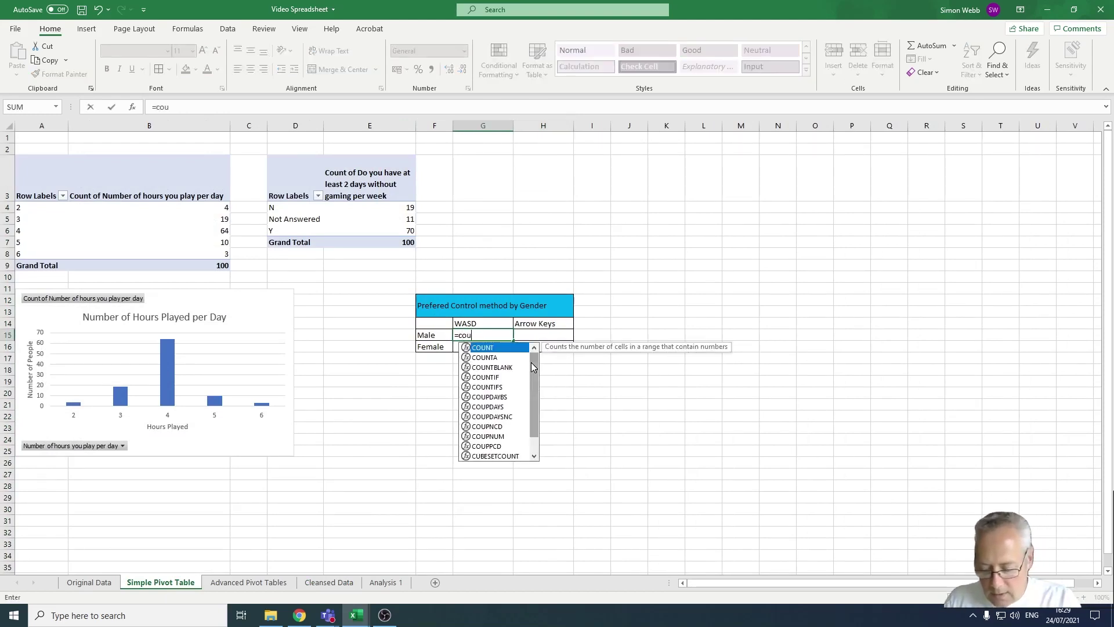
text(ntifs)
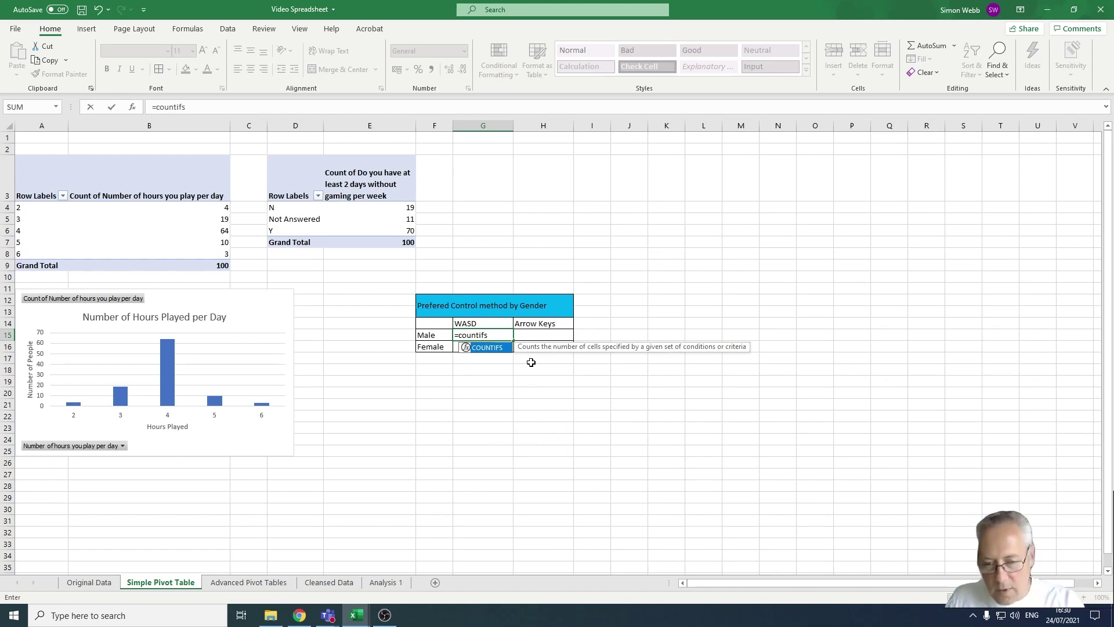
text(()
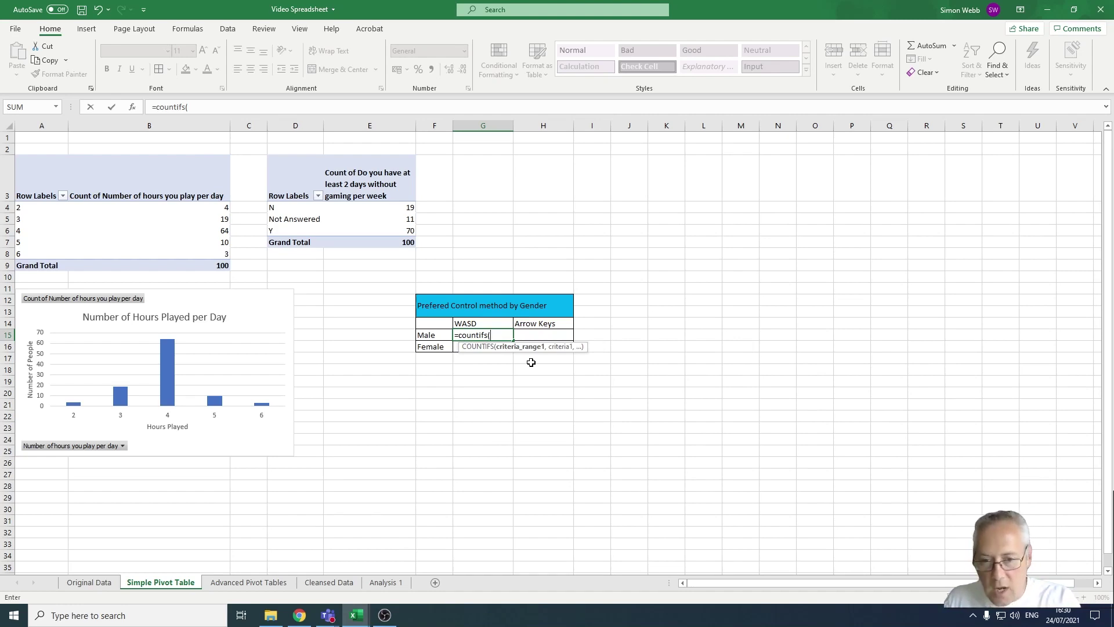
text(gender)
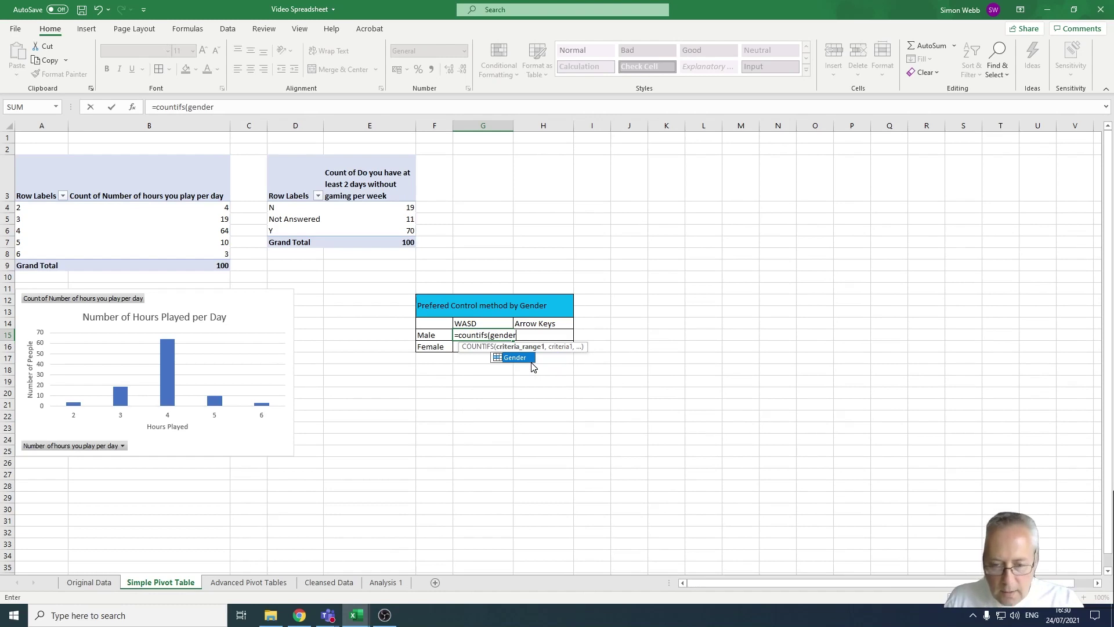
text(,)
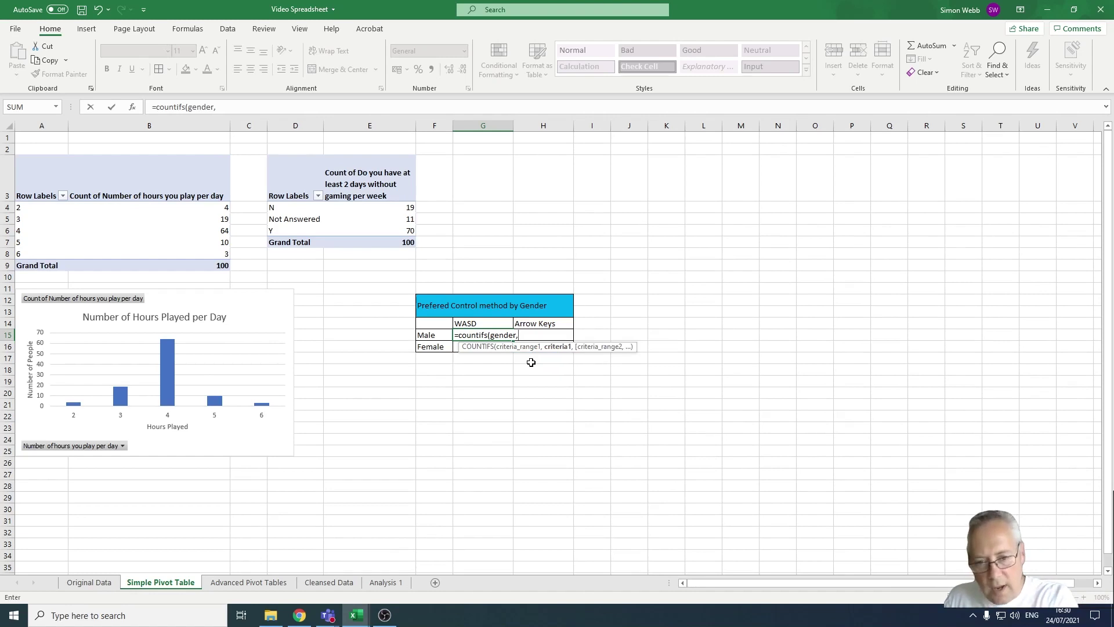
text("M)
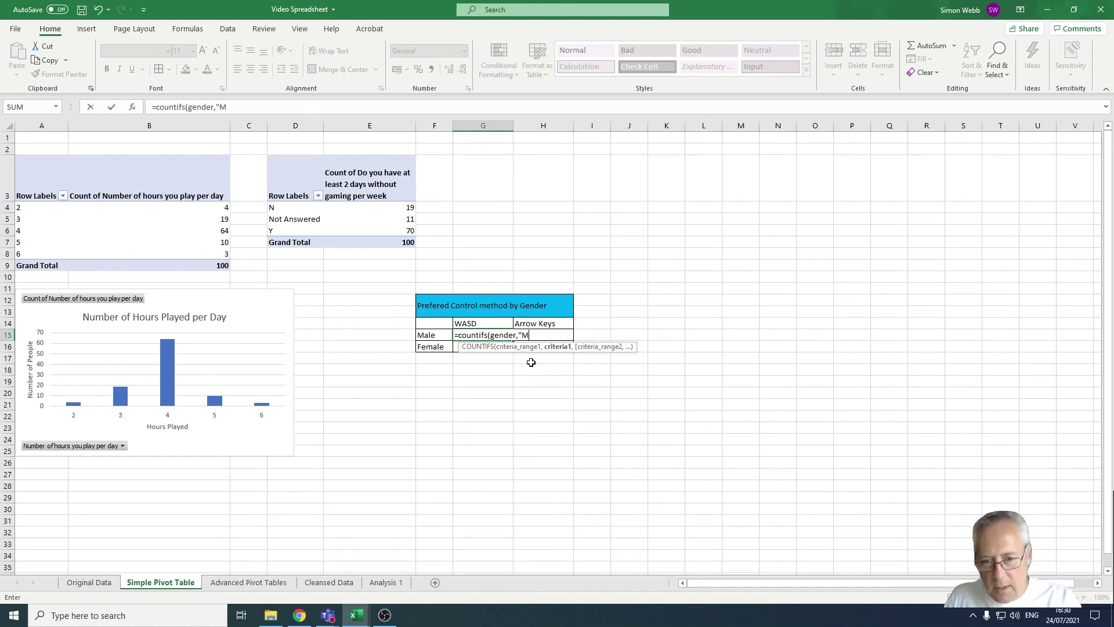
text(")
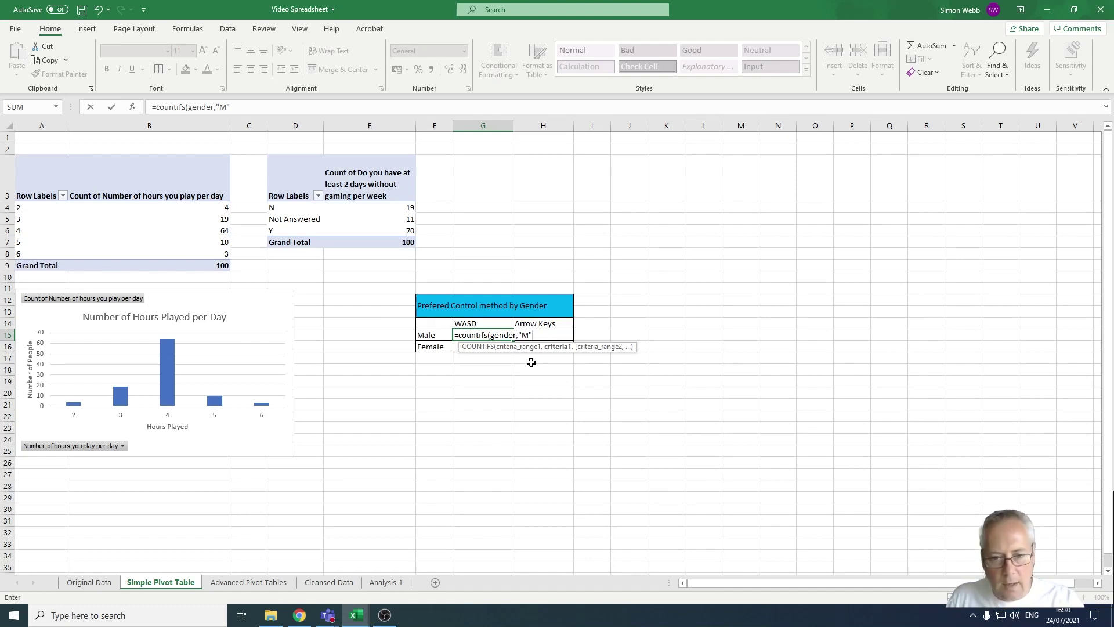
text(,)
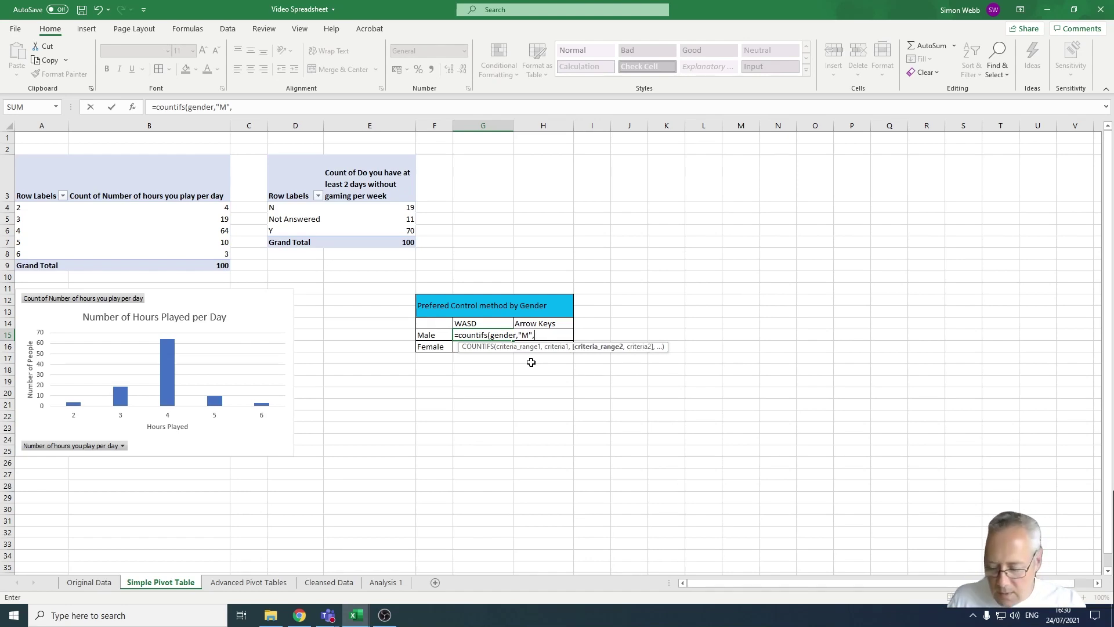
text(Move)
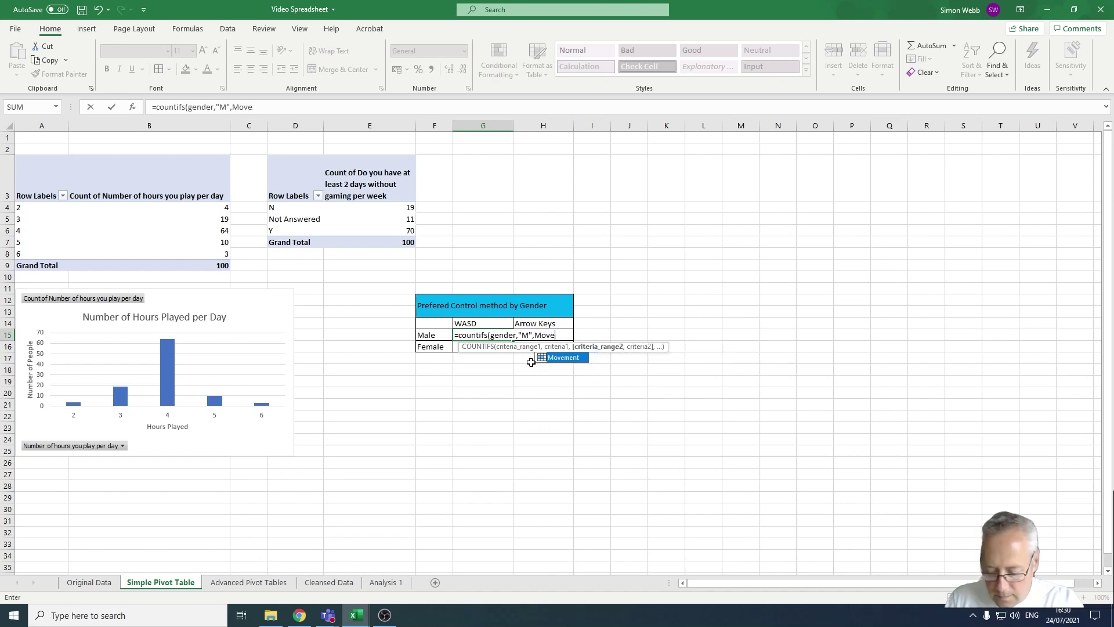
text(ment,")
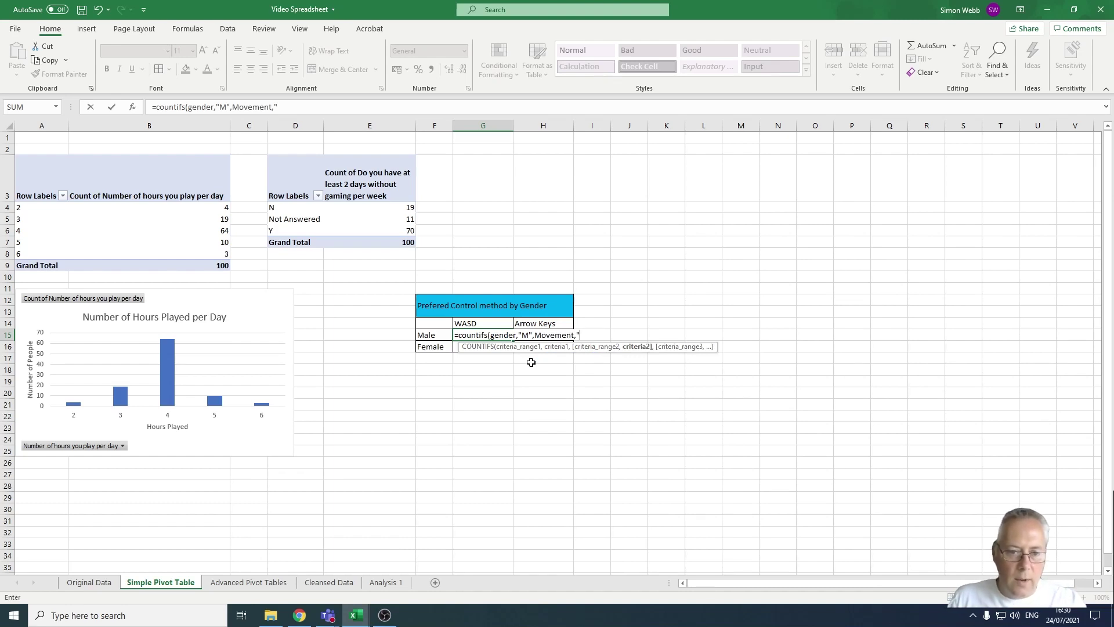
text(WASD)
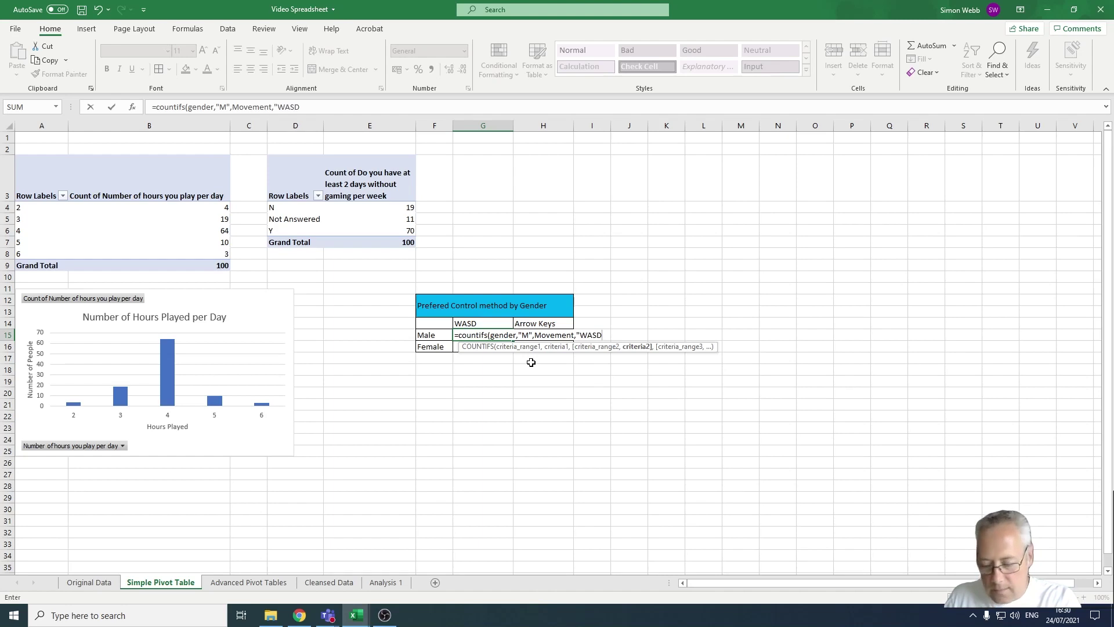
text(")
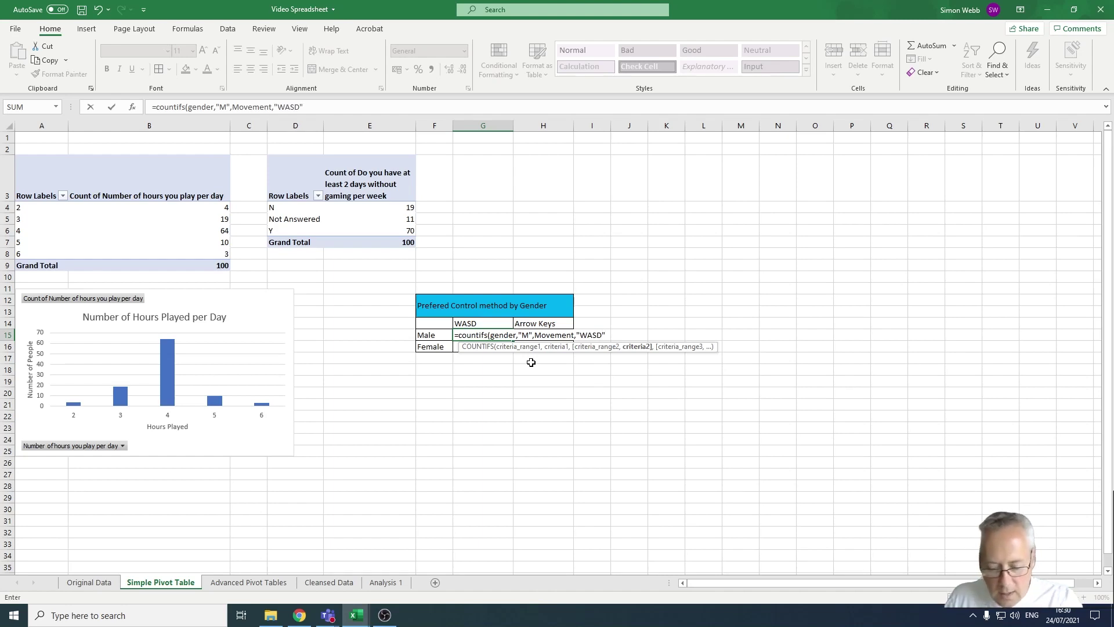
text())
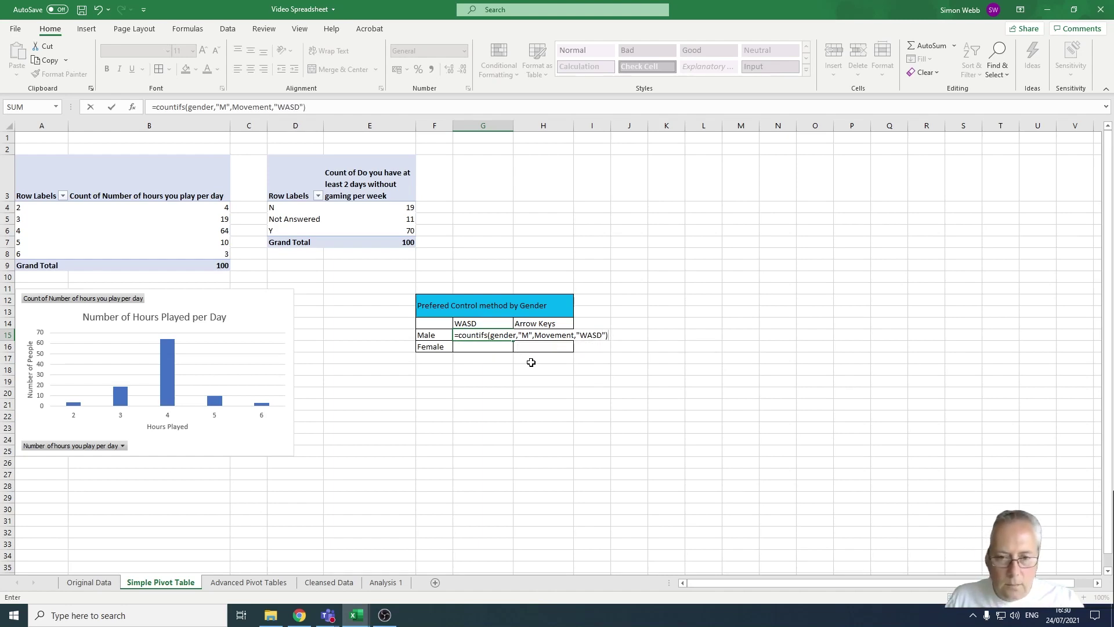
key(Return)
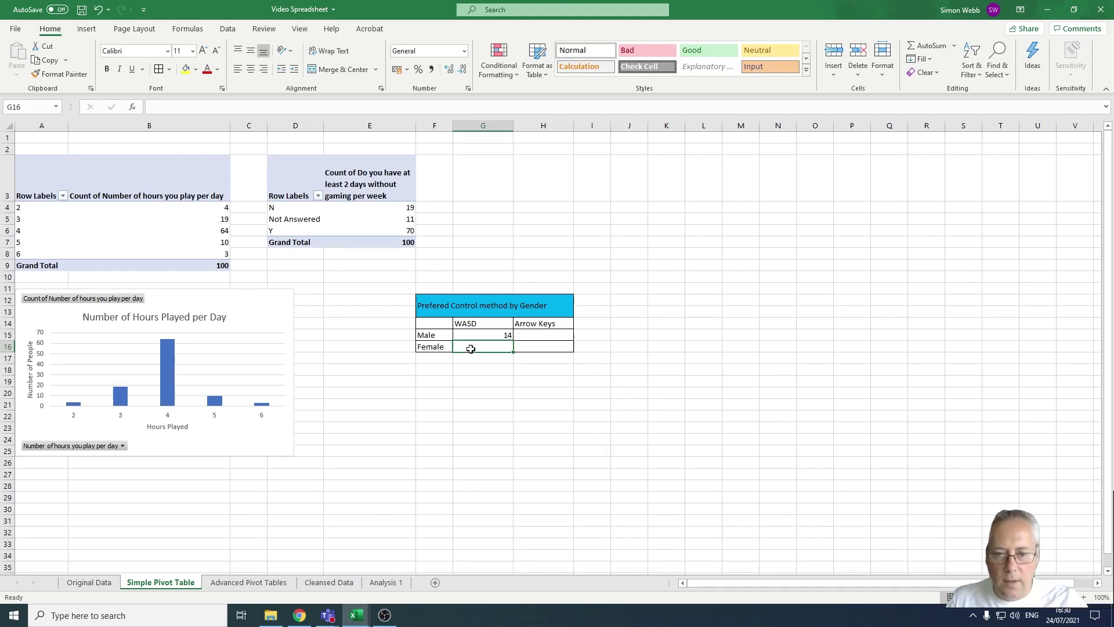
Step: Enter =countifs(Gender,"M",Movement,"Arrow Keys") in H15 for the male Arrow Keys count (36)
click(538, 334)
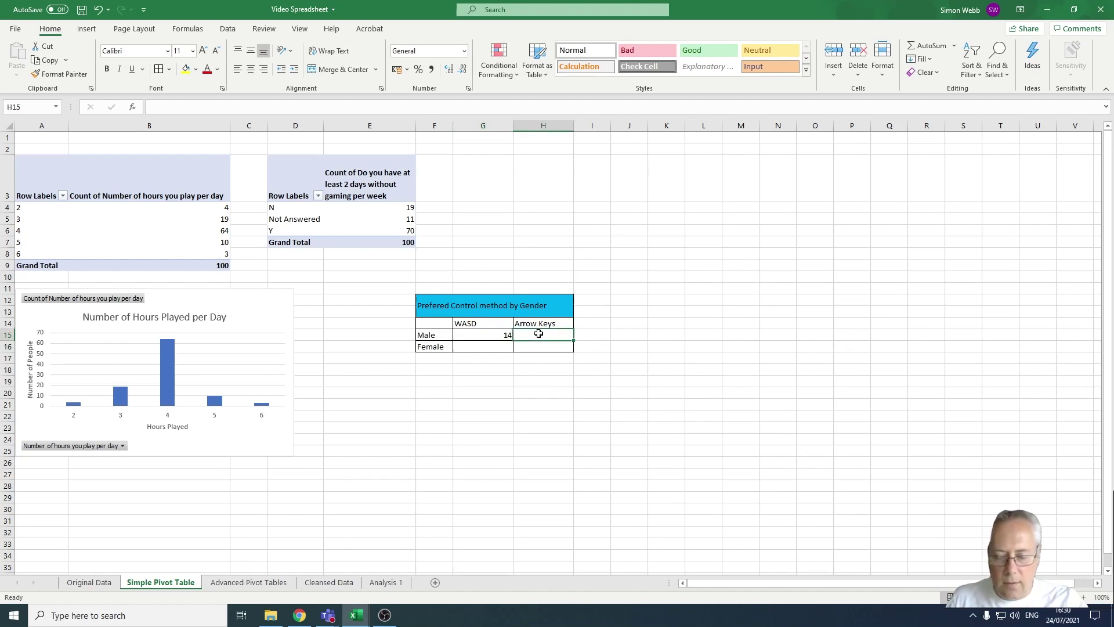
text(=coun)
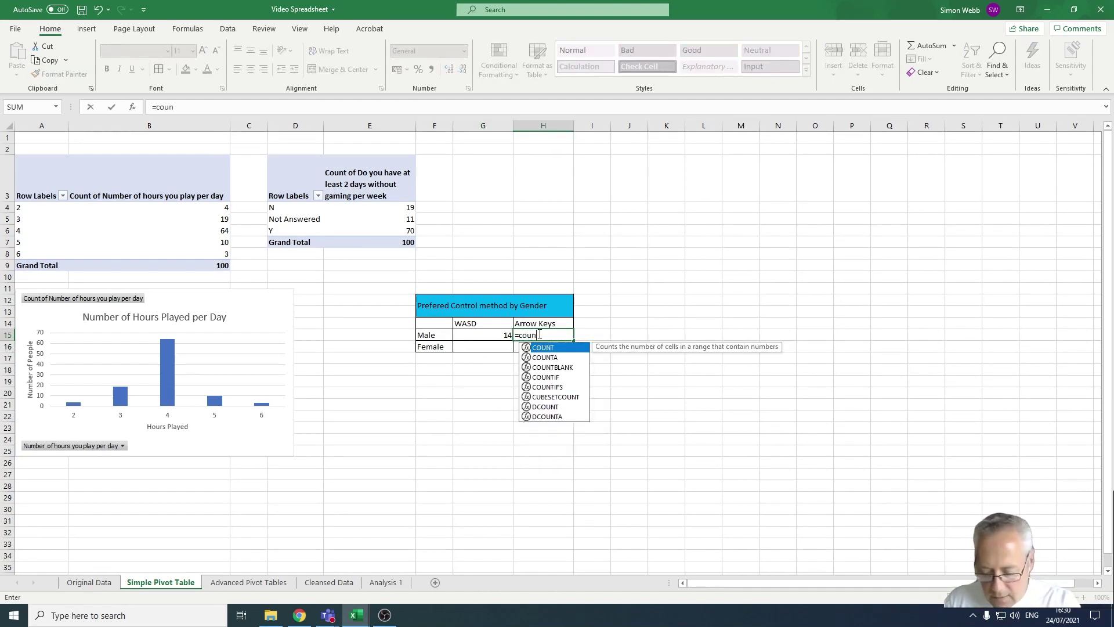
text(tifs)
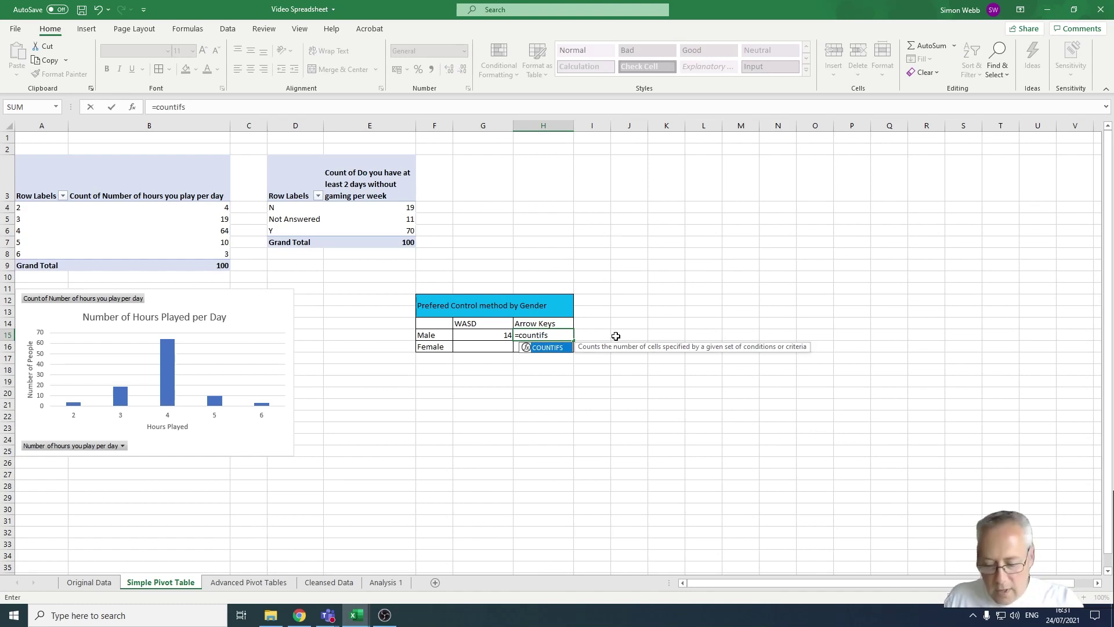
text(()
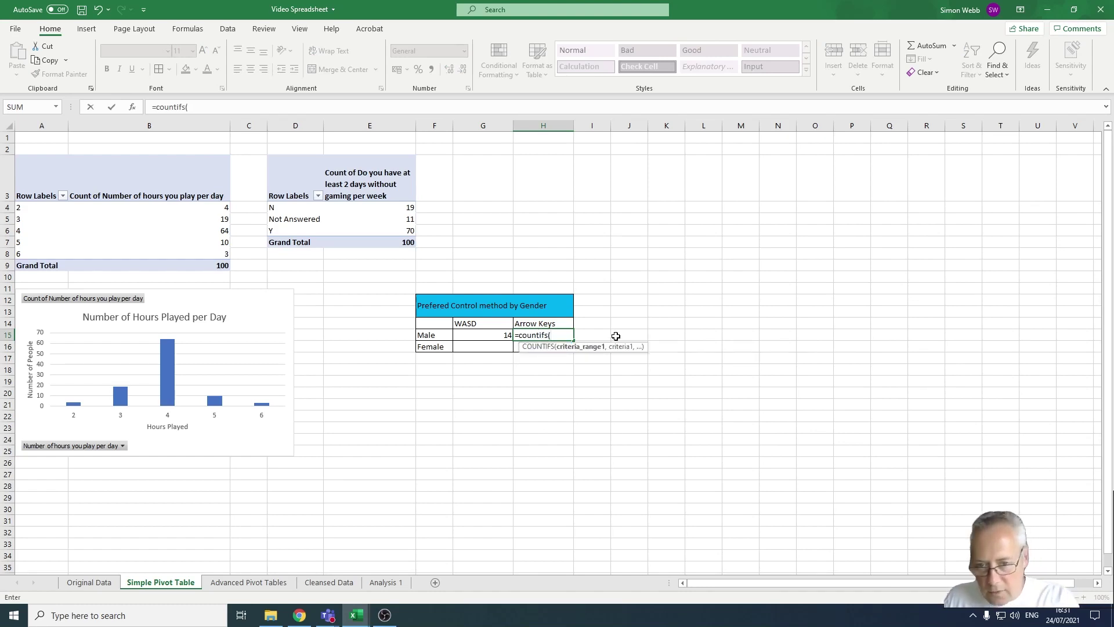
text(Gen)
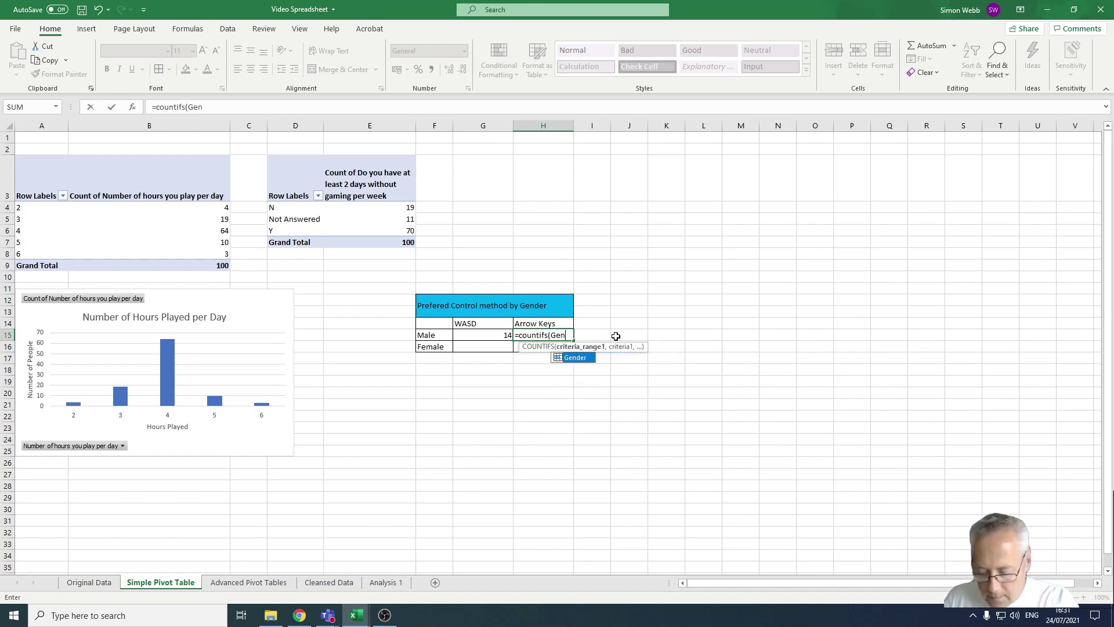
text(der,")
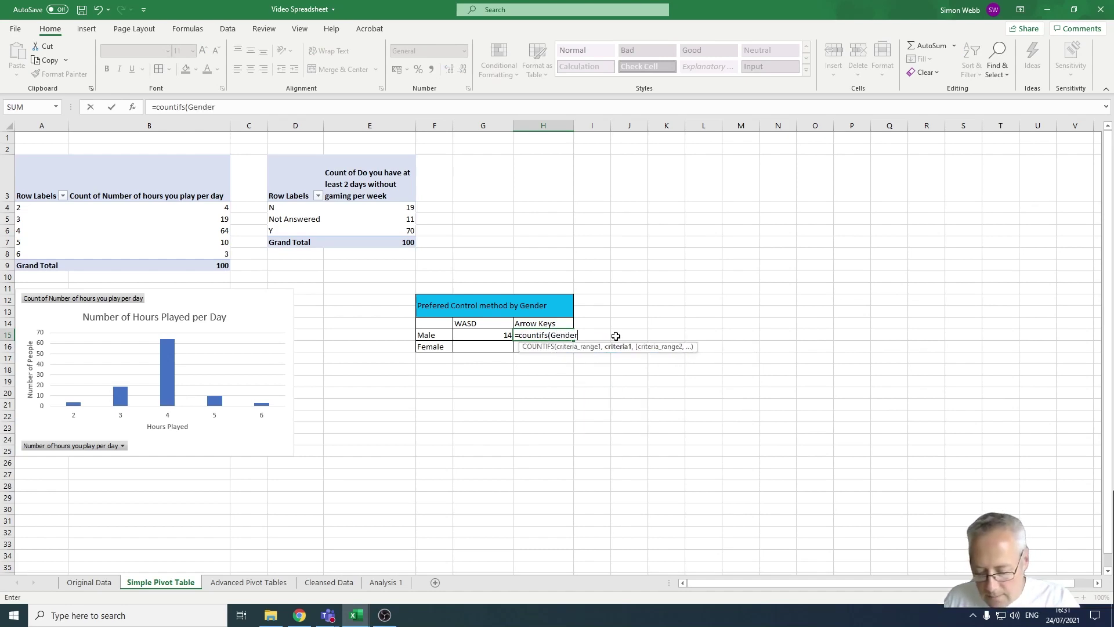
text(M")
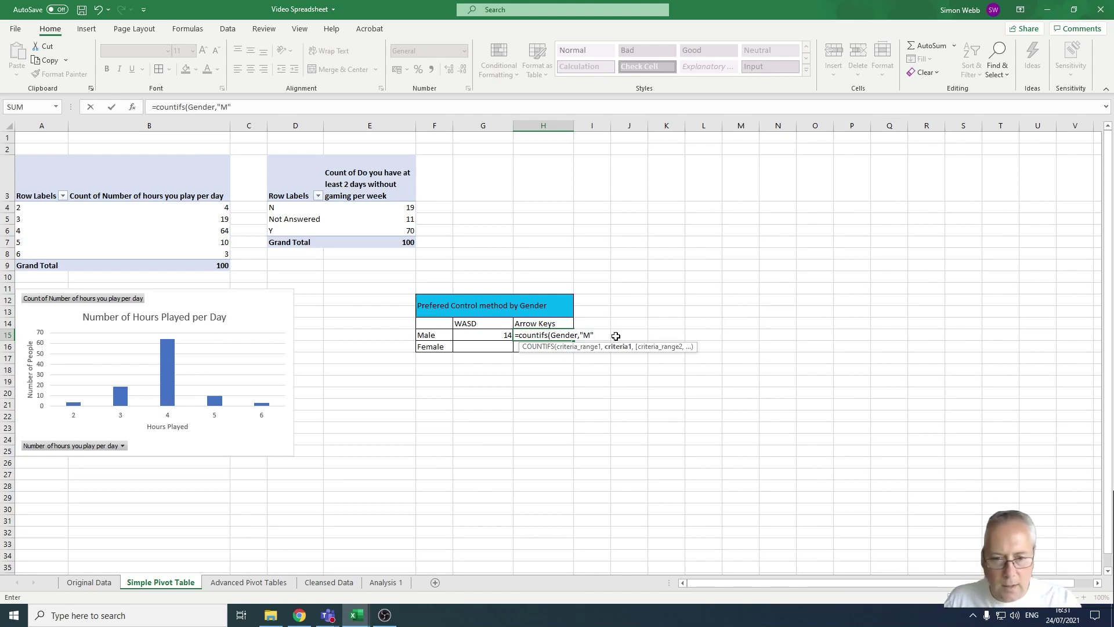
text(,Mo)
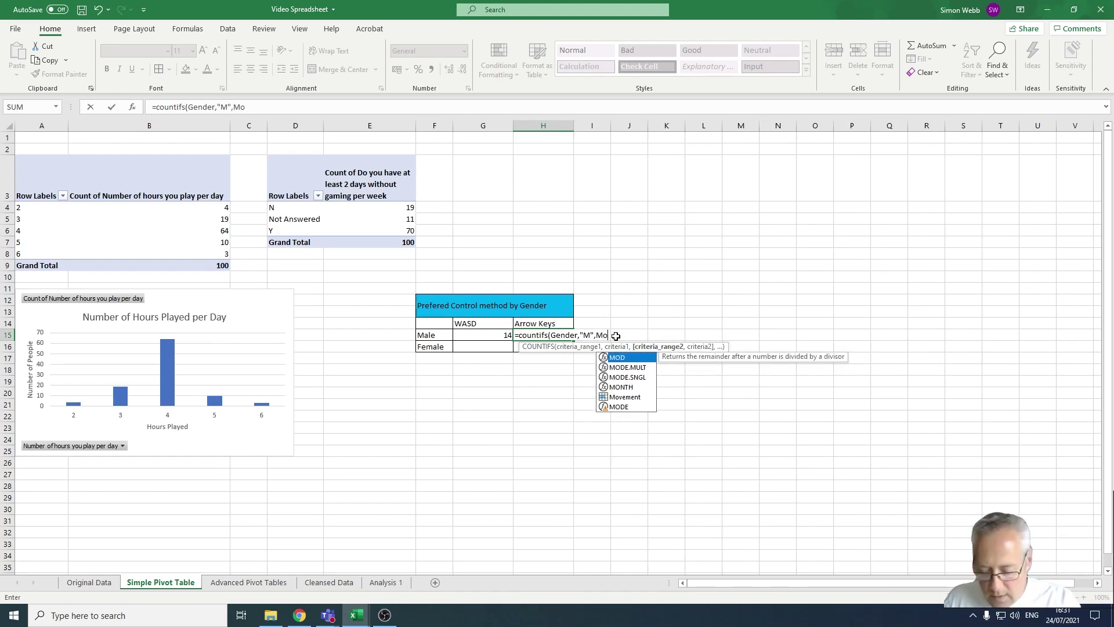
text(vement)
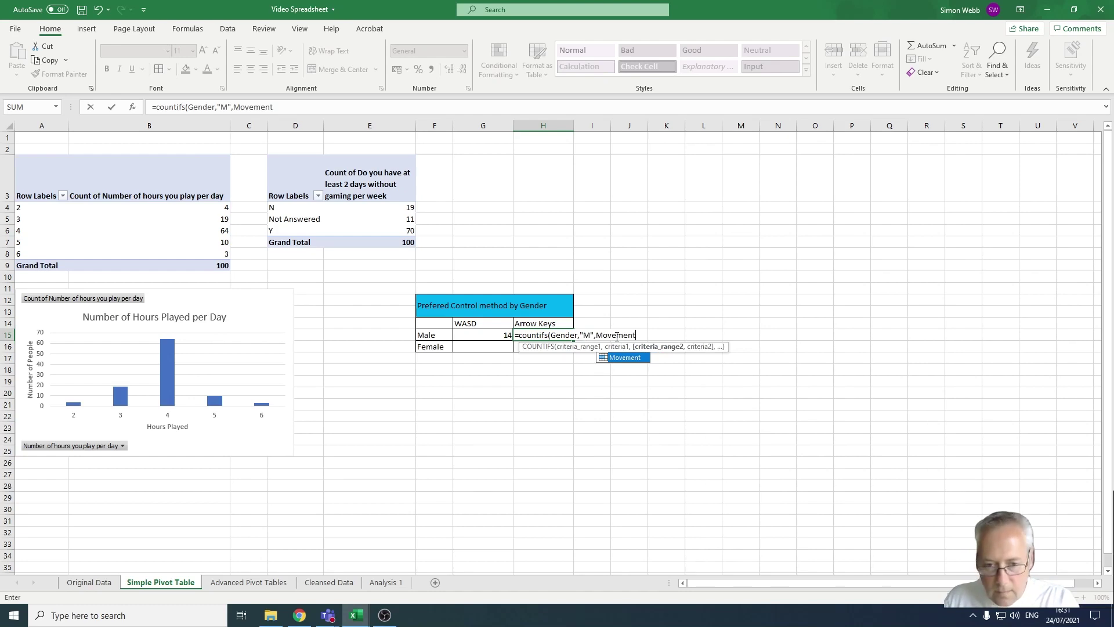
text(,)
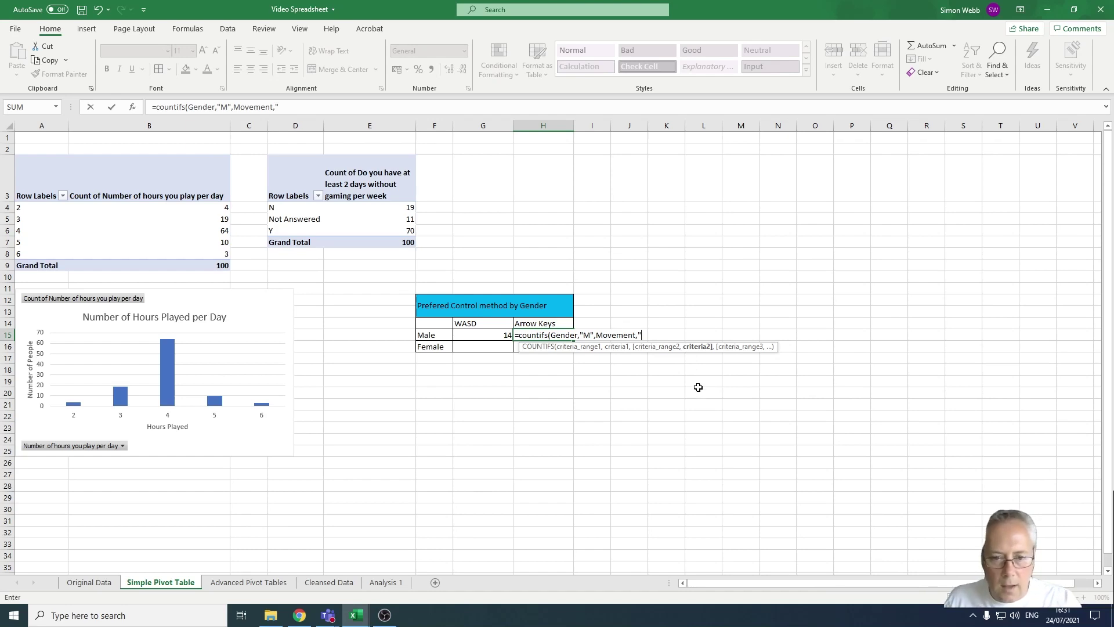
text("Arr)
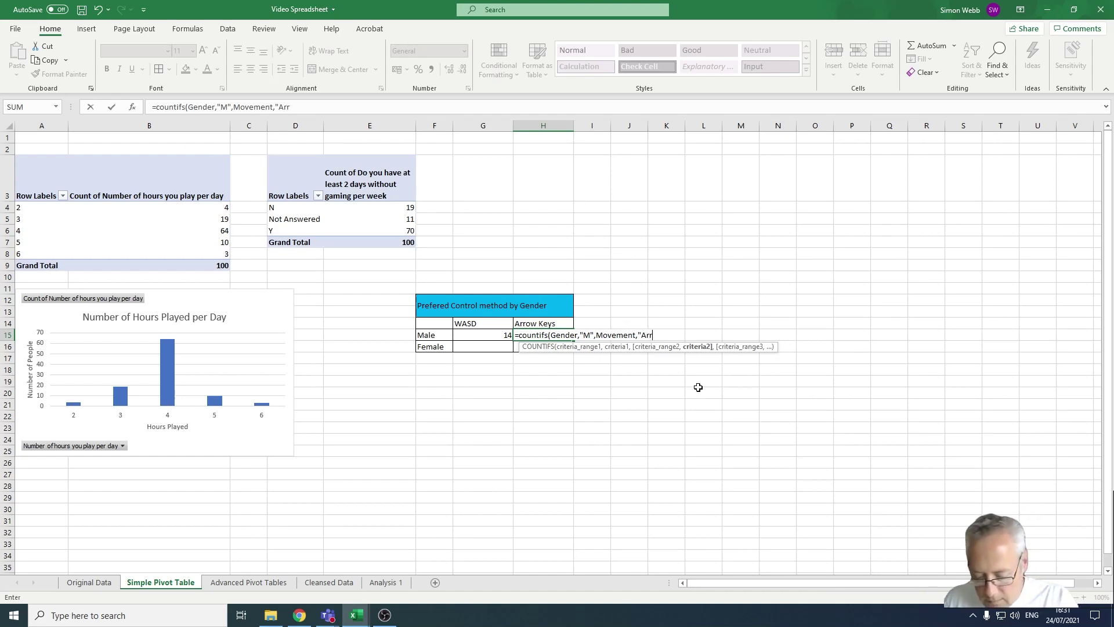
text(ow K)
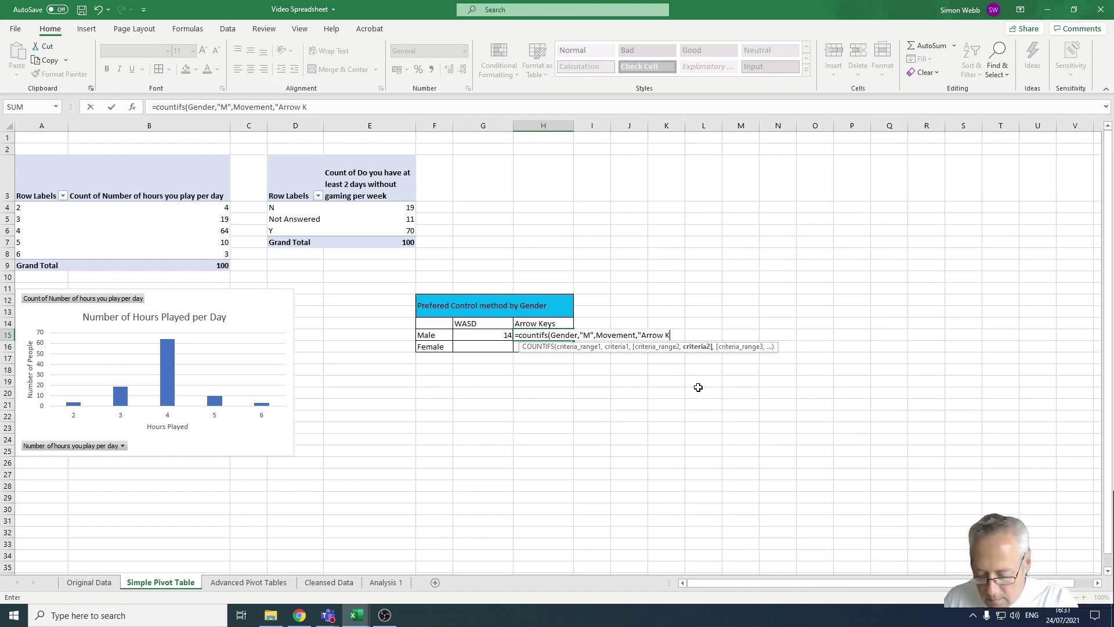
text(eys")
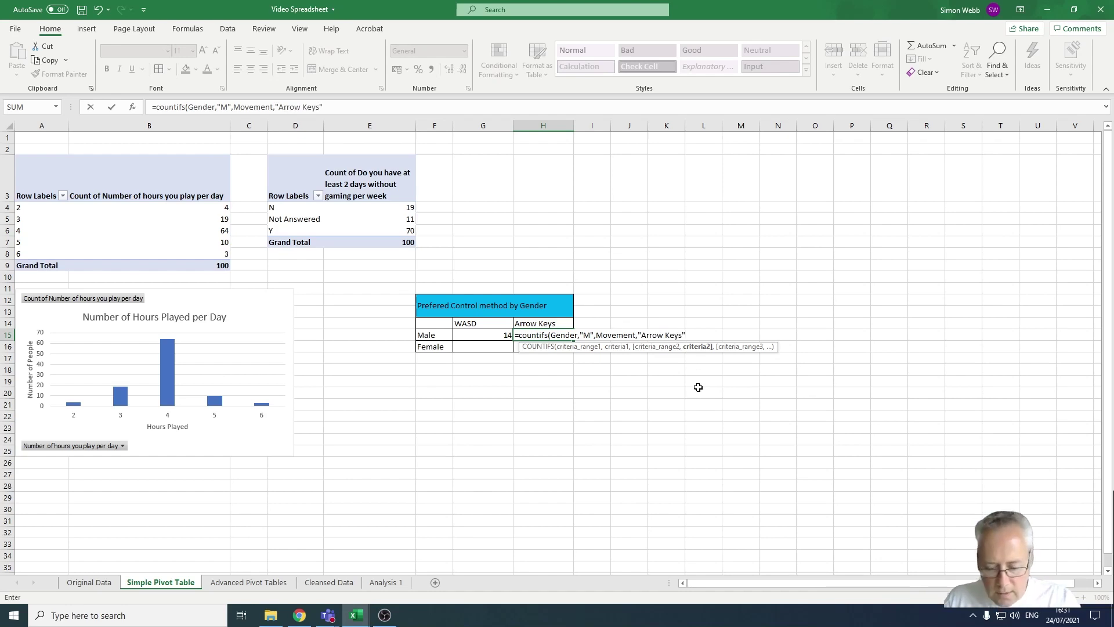
text())
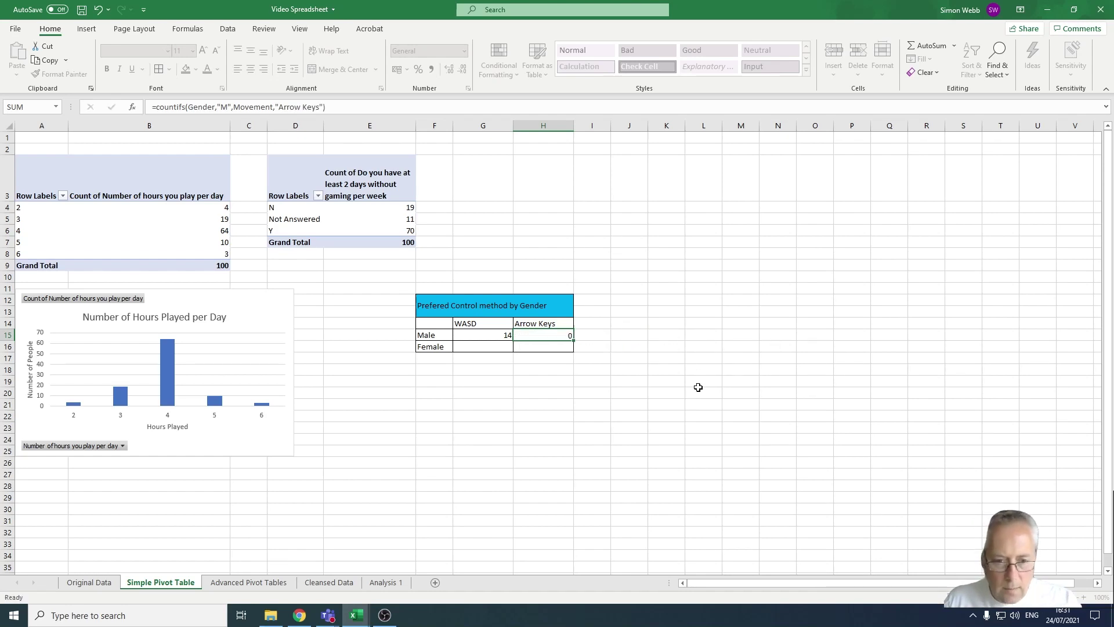
key(Return)
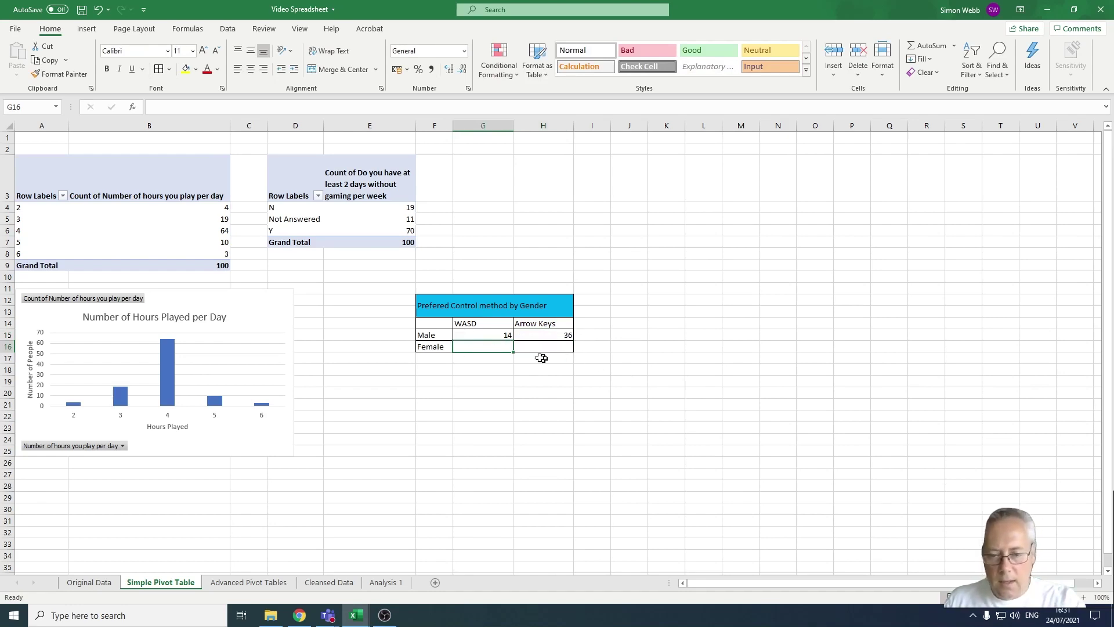
Step: Enter =countifs(Gender,"F",Movement,"WASD") in G16 for the female WASD count (17)
text(=)
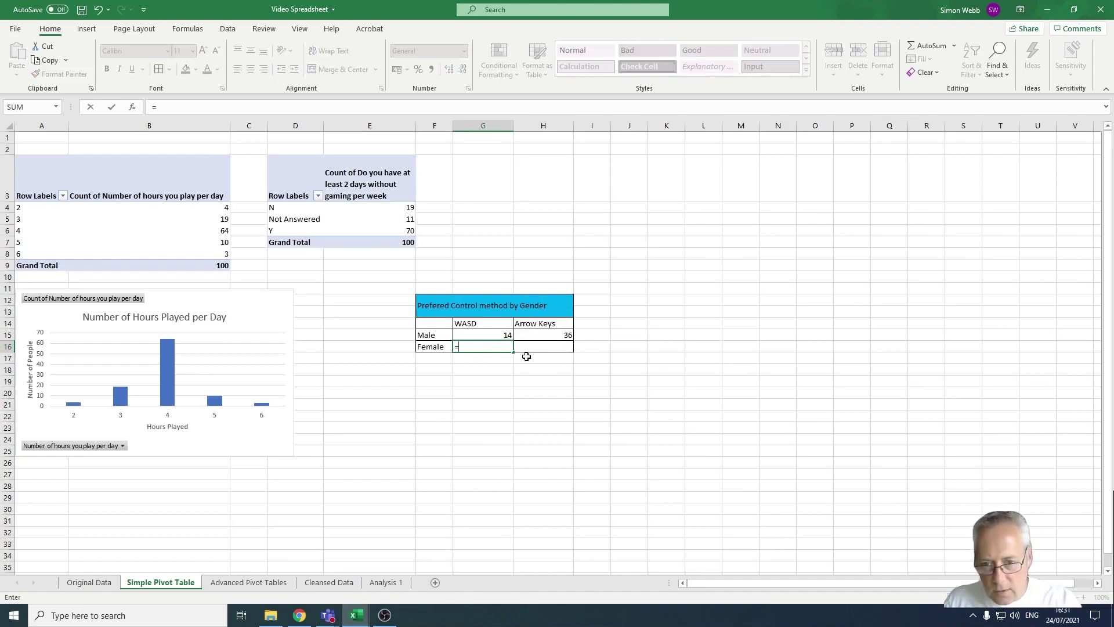
text(c)
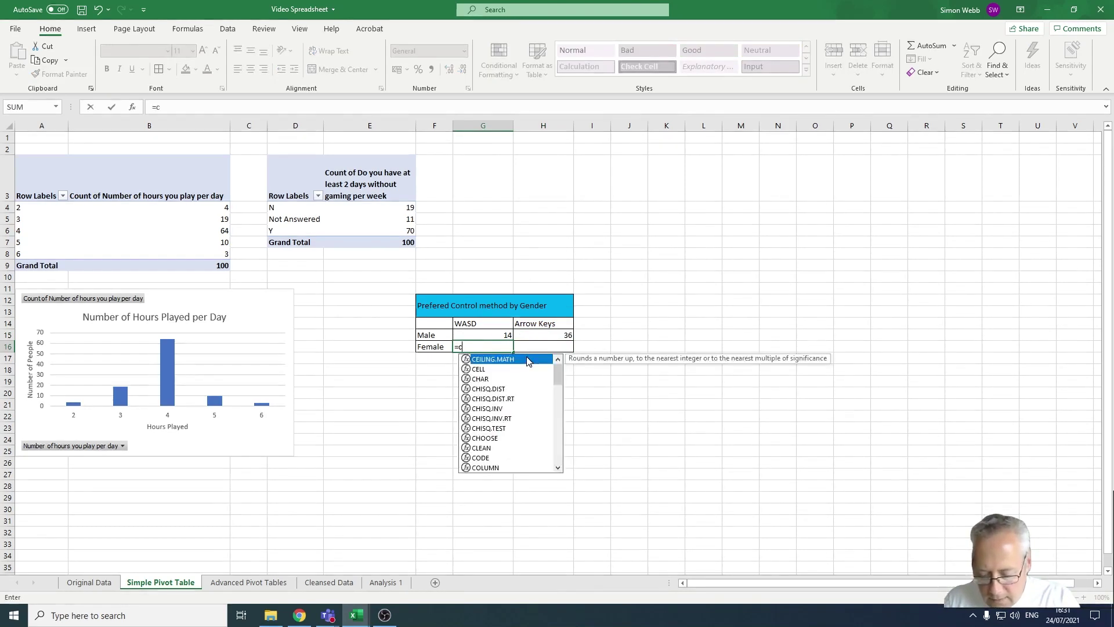
text(ountifs)
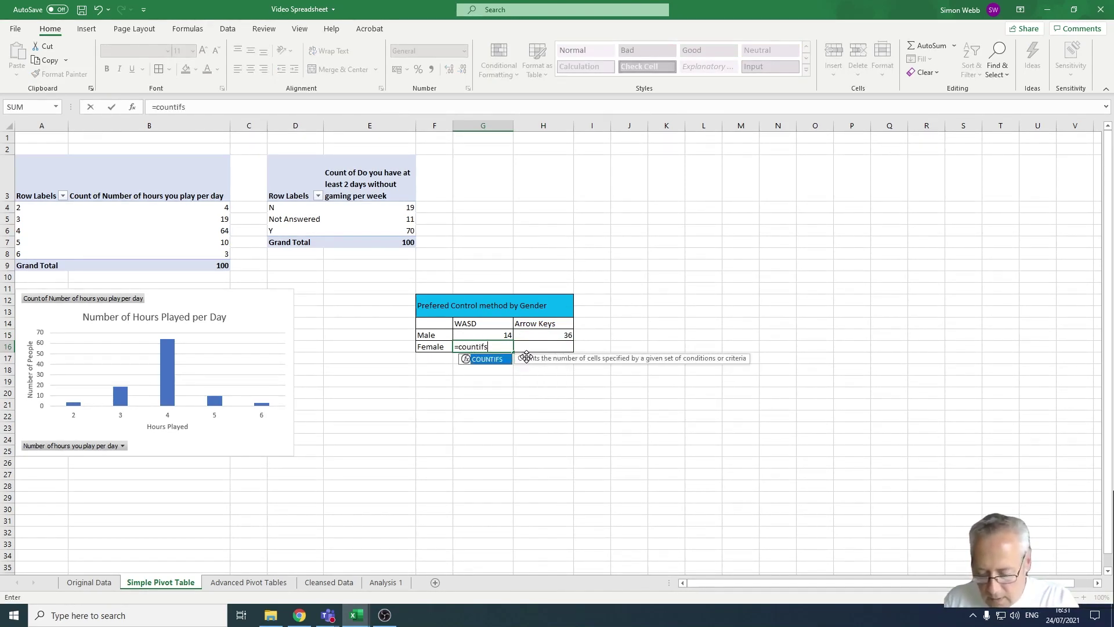
text(()
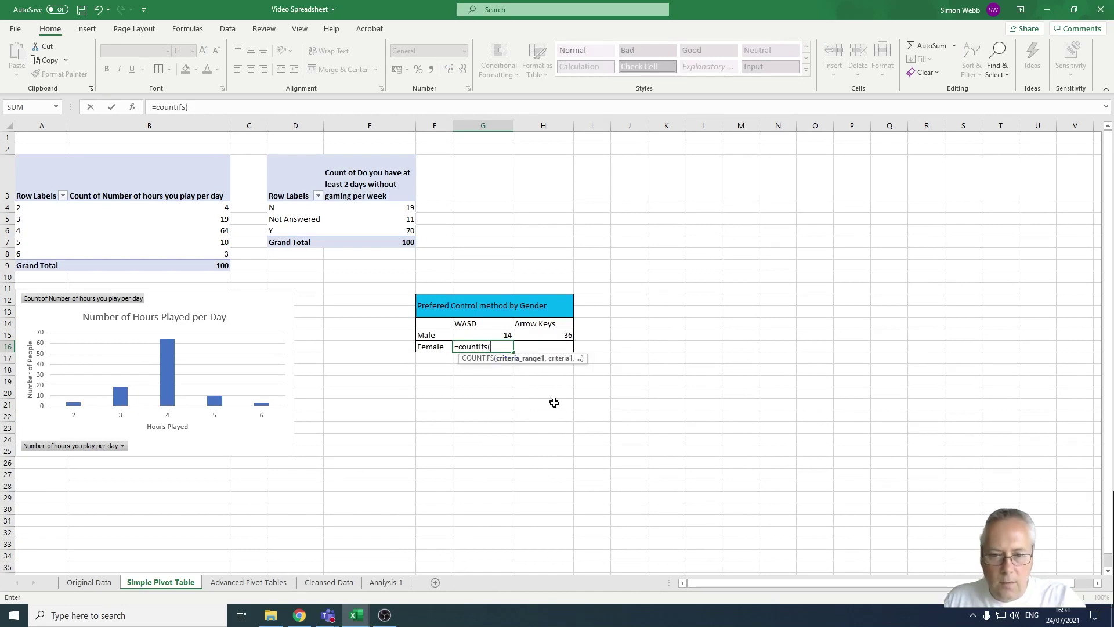
text(Gender)
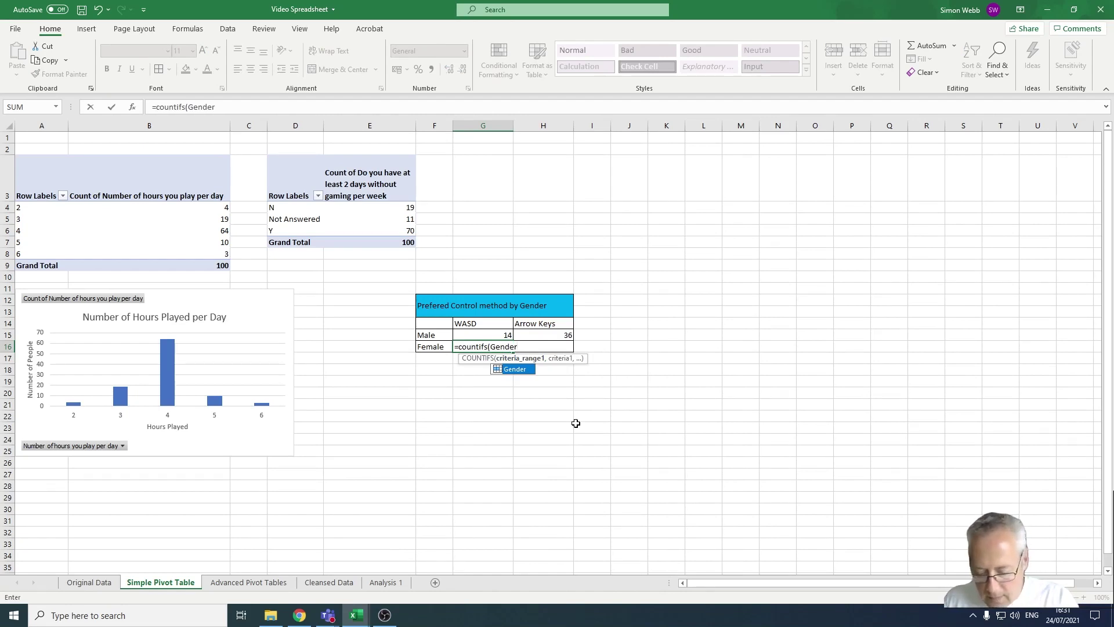
text(,"F")
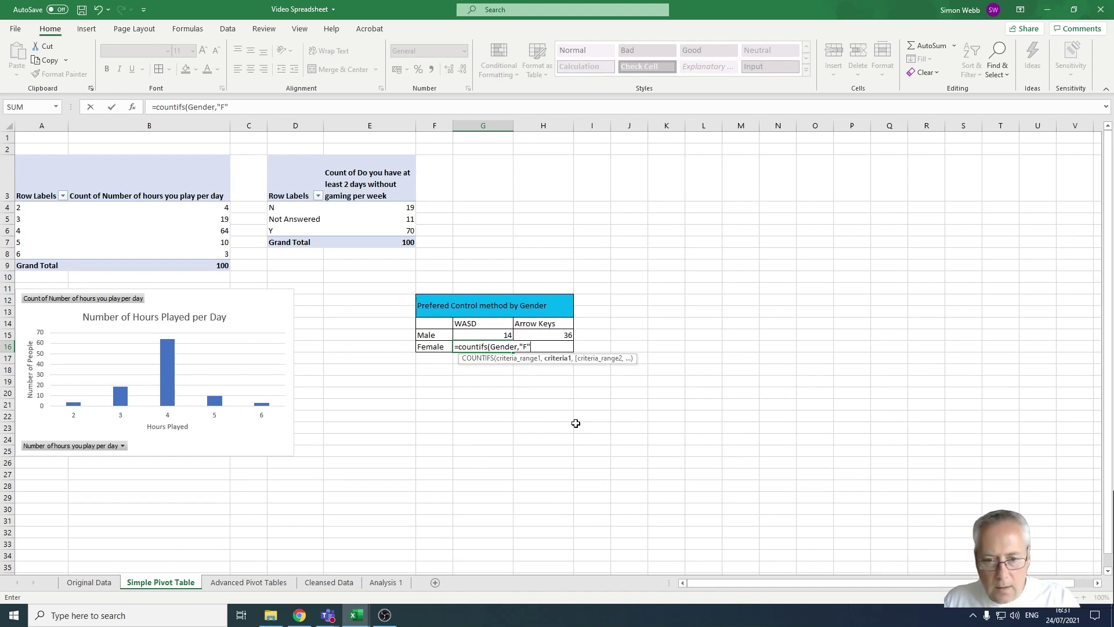
text(,)
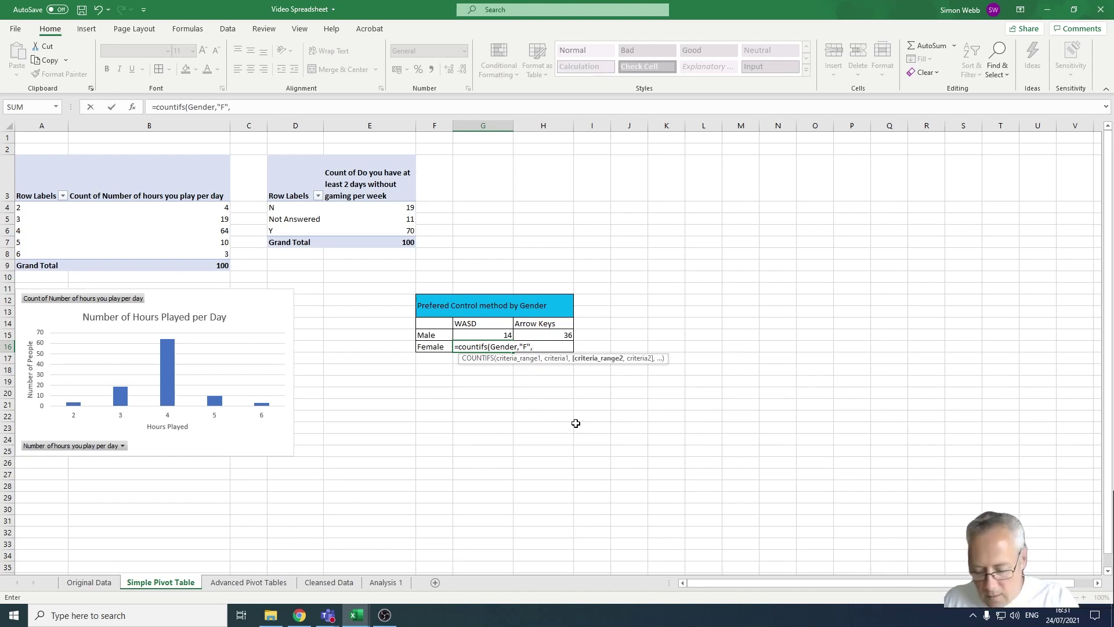
text(Movem)
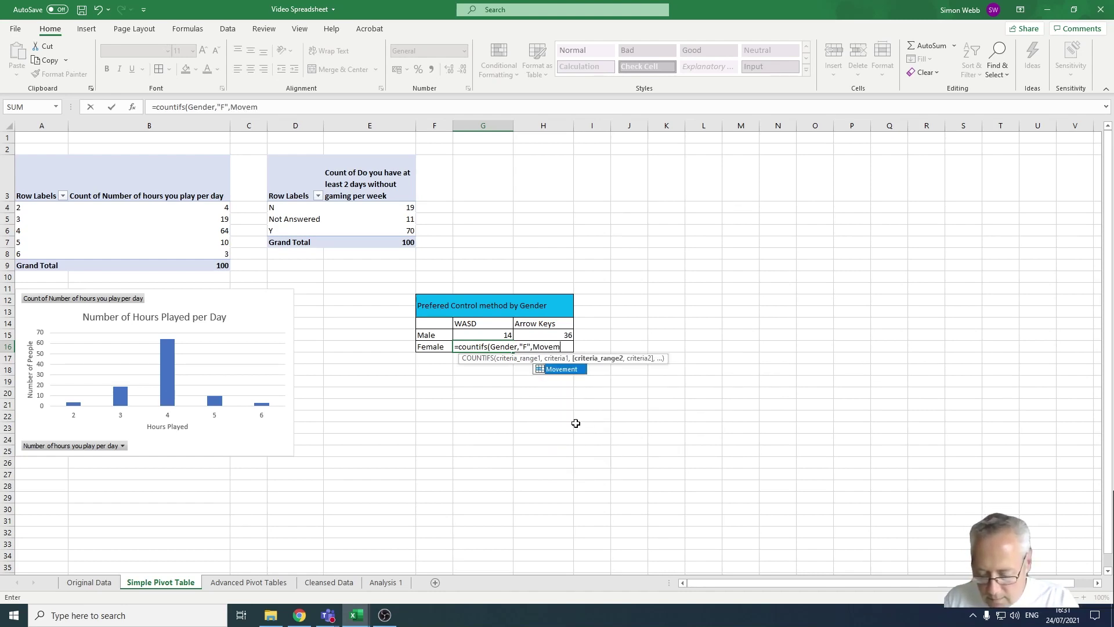
text(ent)
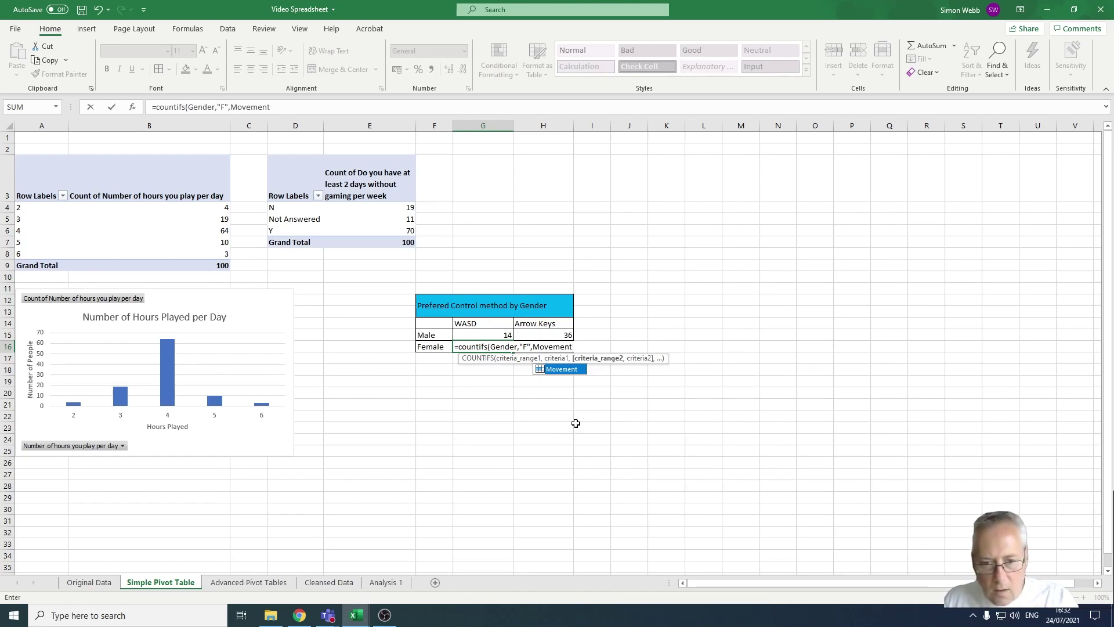
text(,)
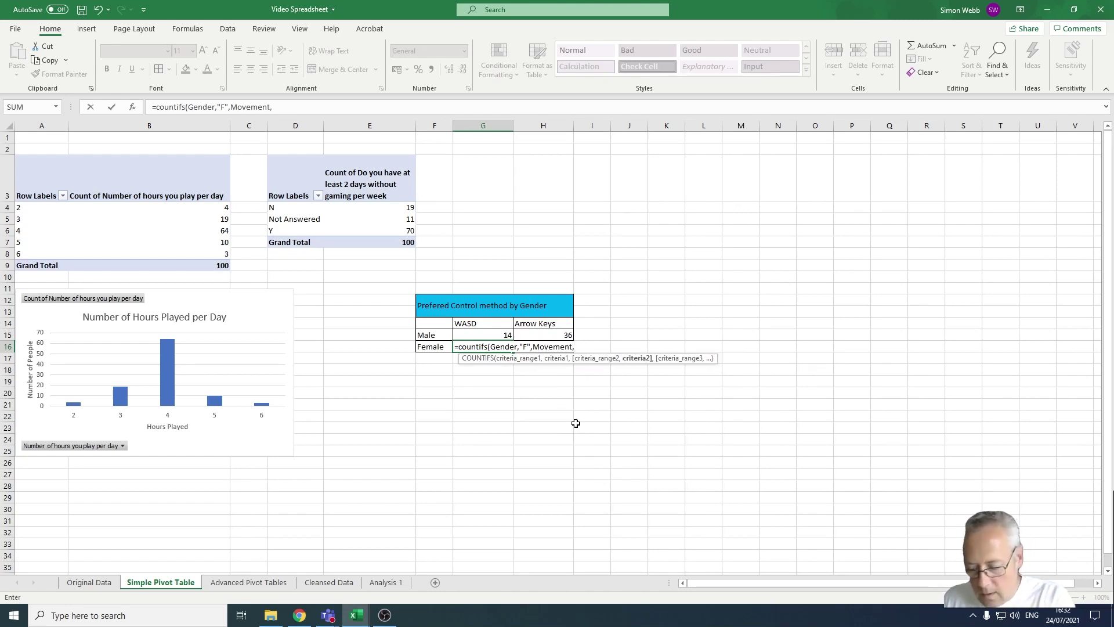
text("WASD")
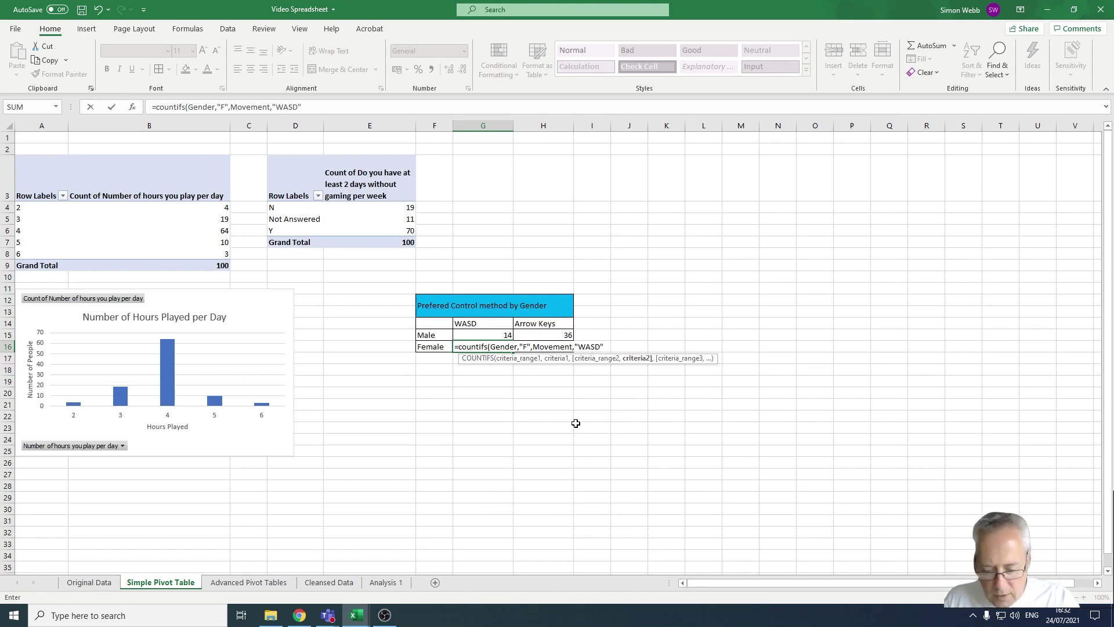
text())
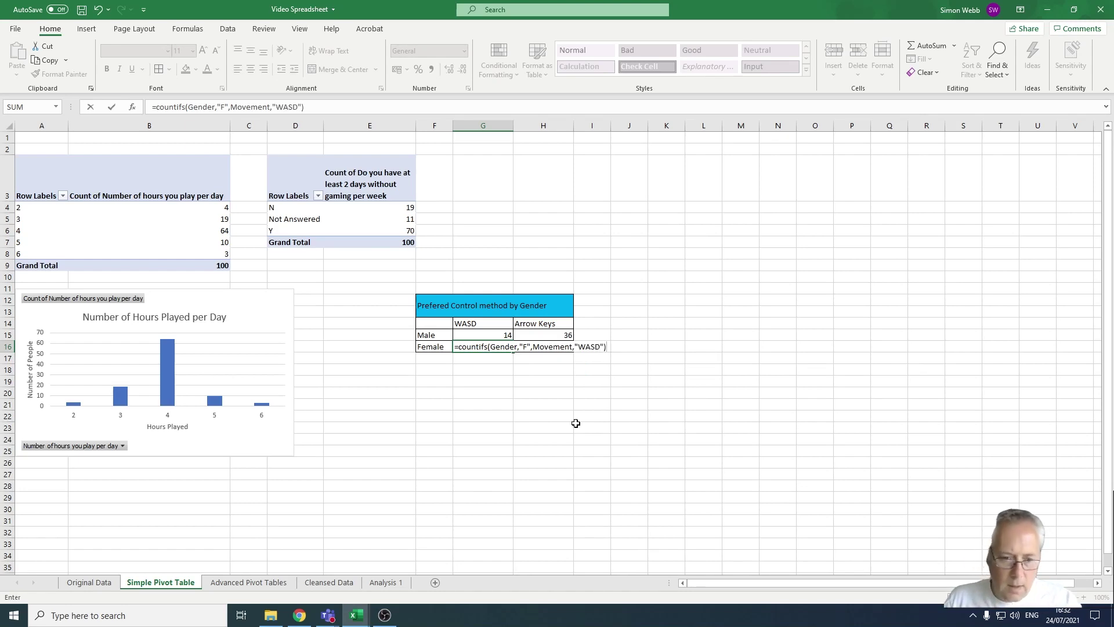
key(Return)
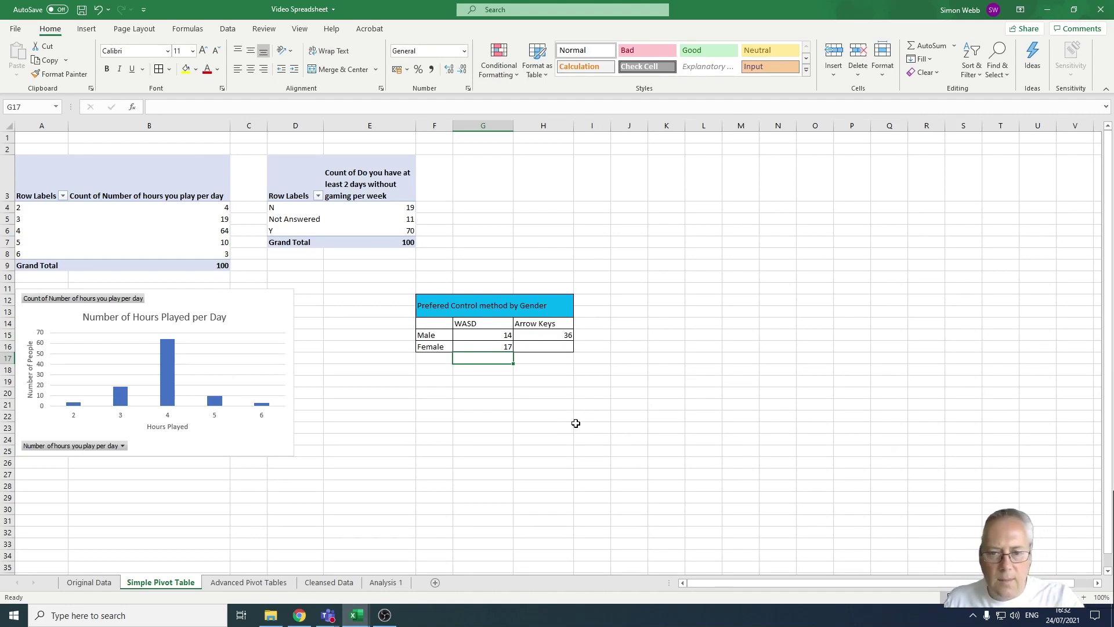
Step: Enter =countifs(Gender,"F",Movement,"Arrow Keys") in H16 for the female Arrow Keys count (33)
click(543, 347)
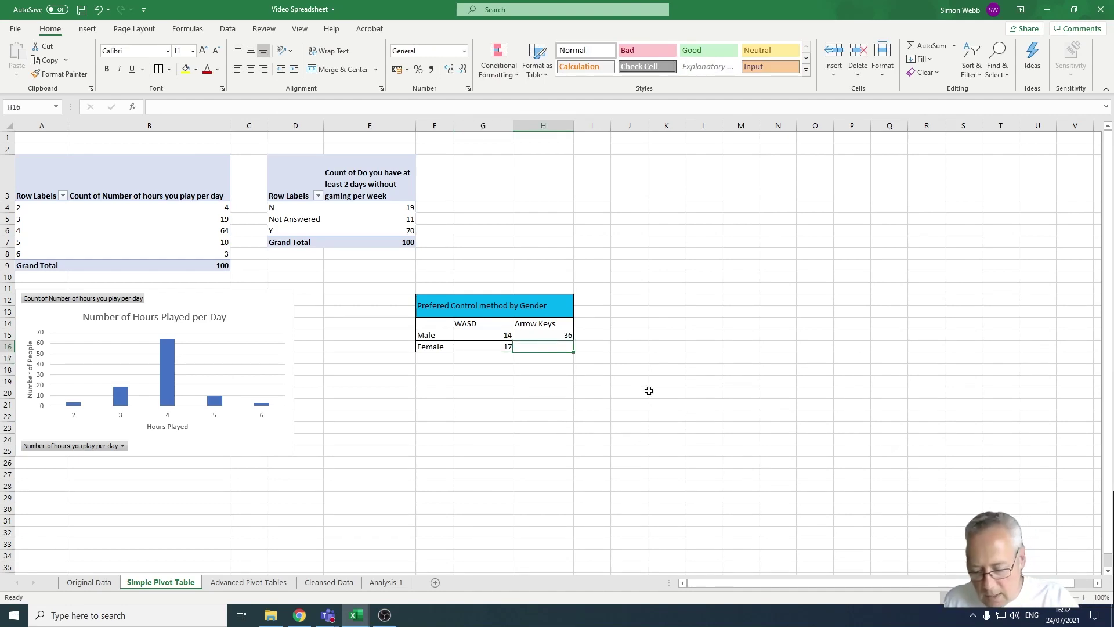
text(=coun)
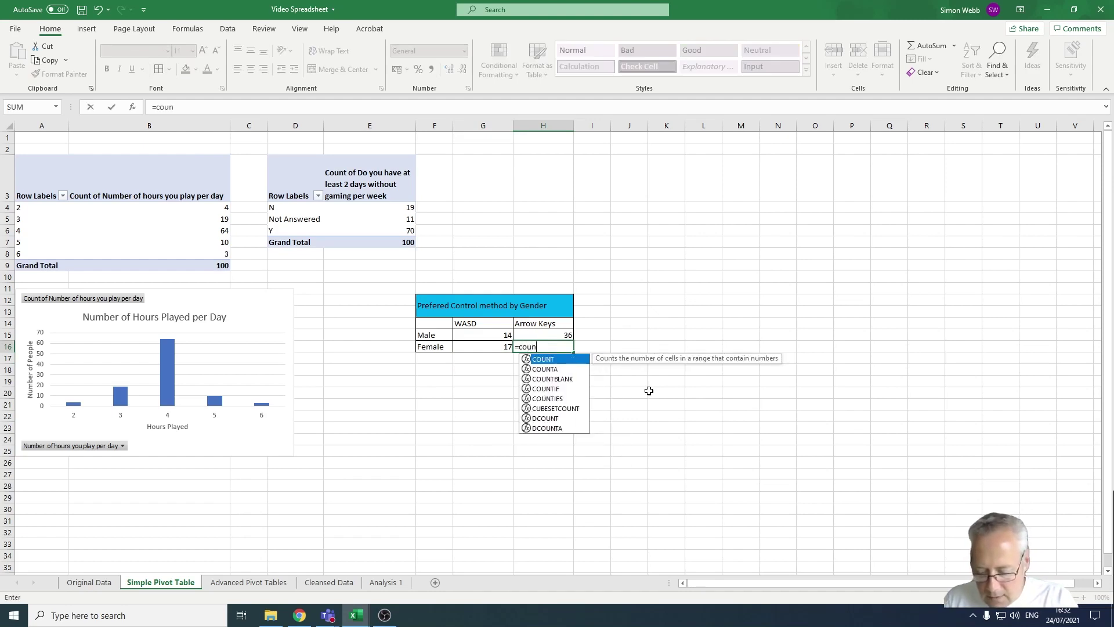
text(tifs)
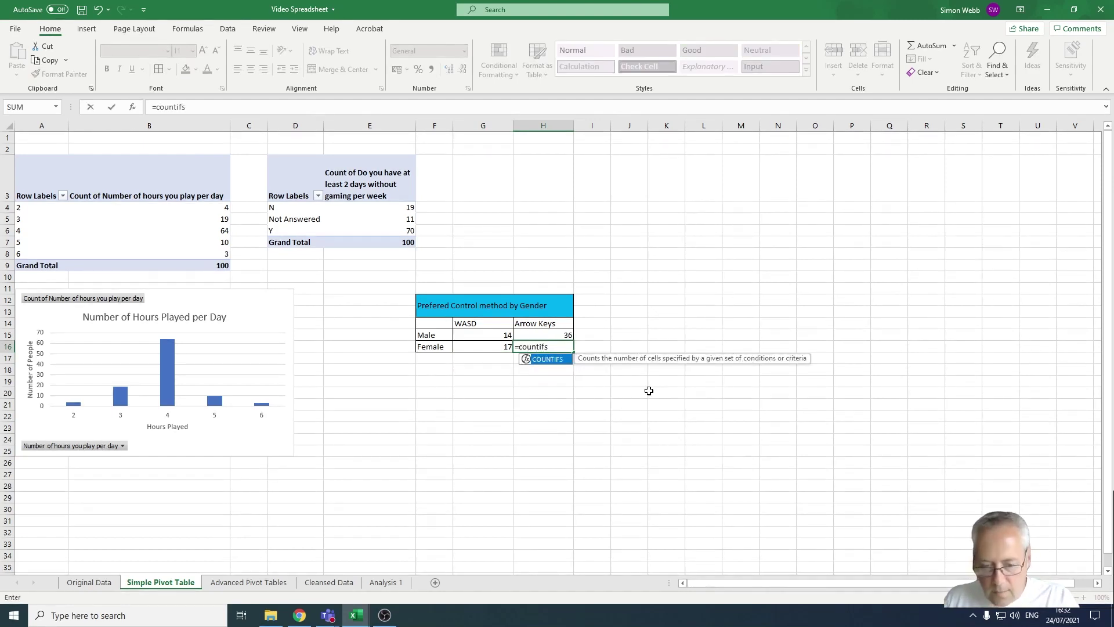
text(()
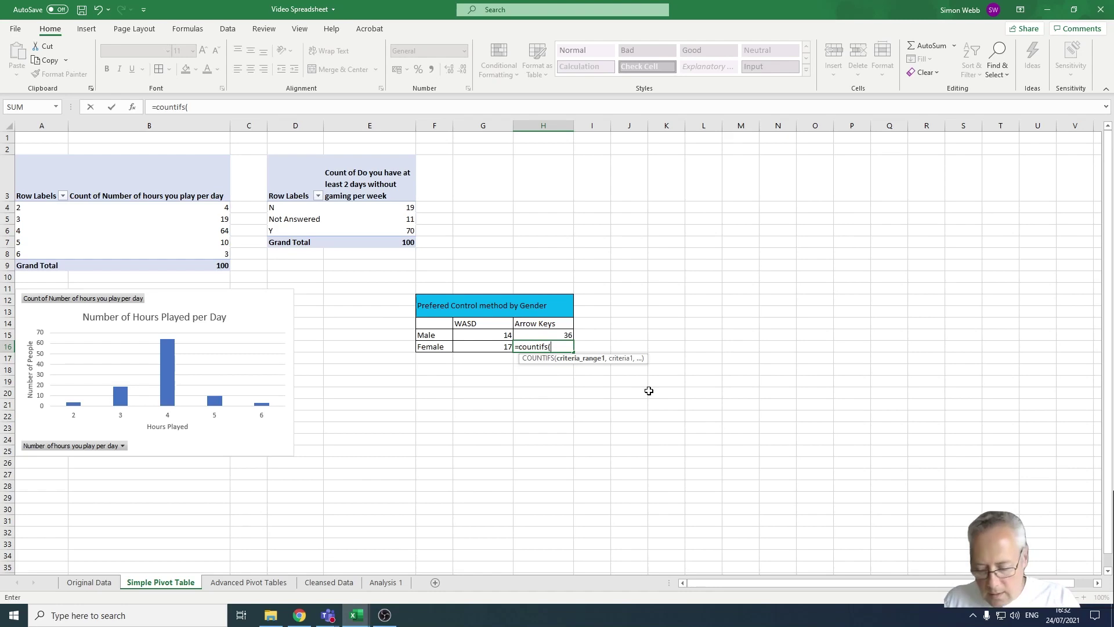
text(Gend)
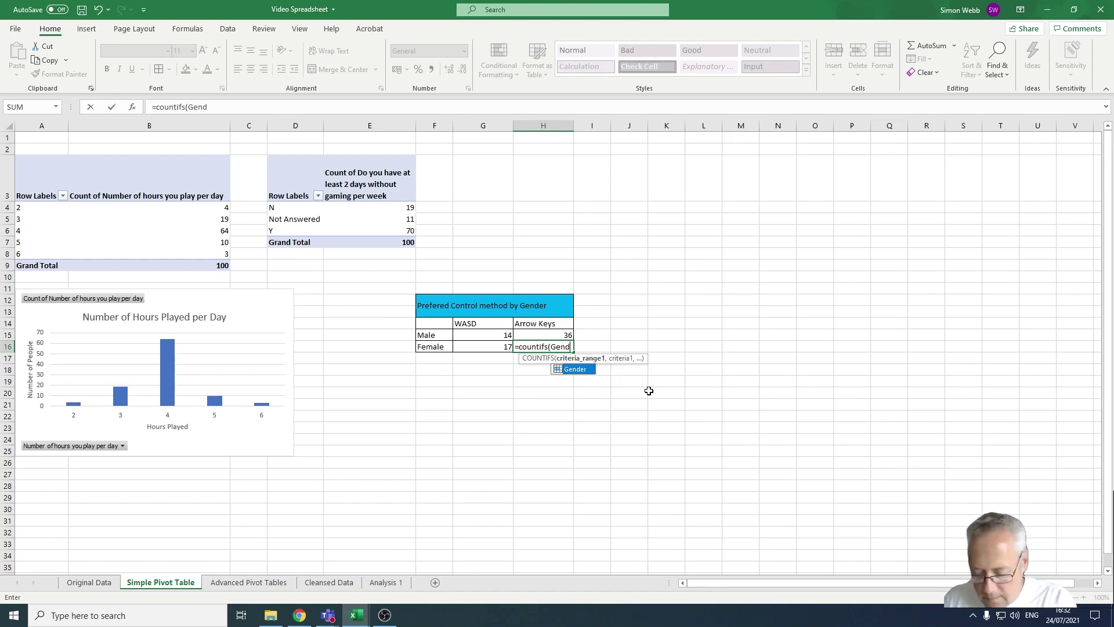
text(er,)
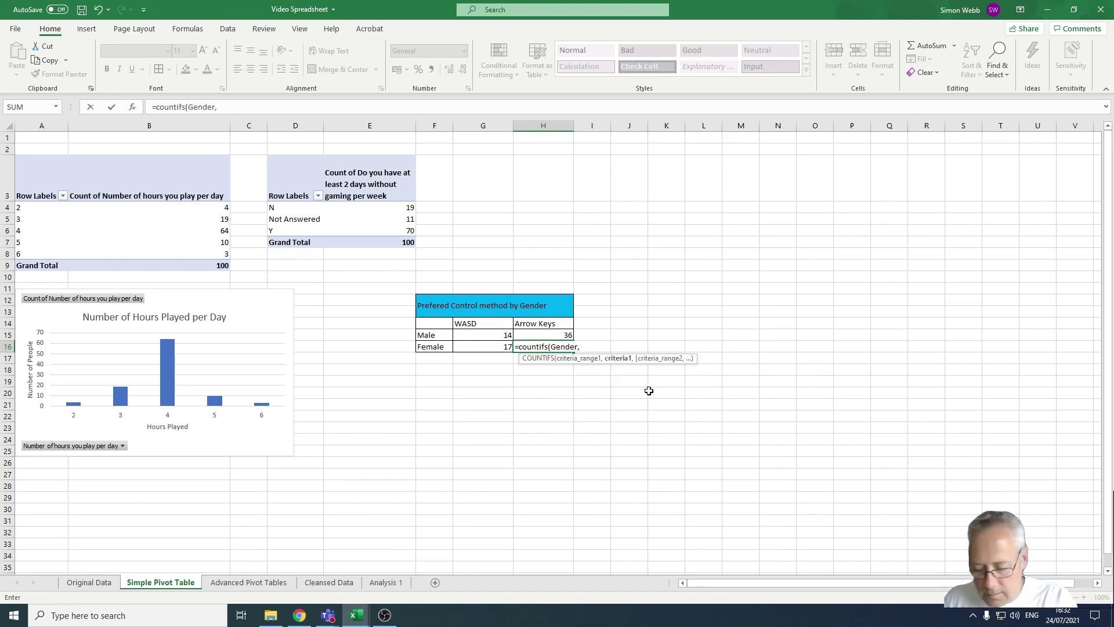
text(")
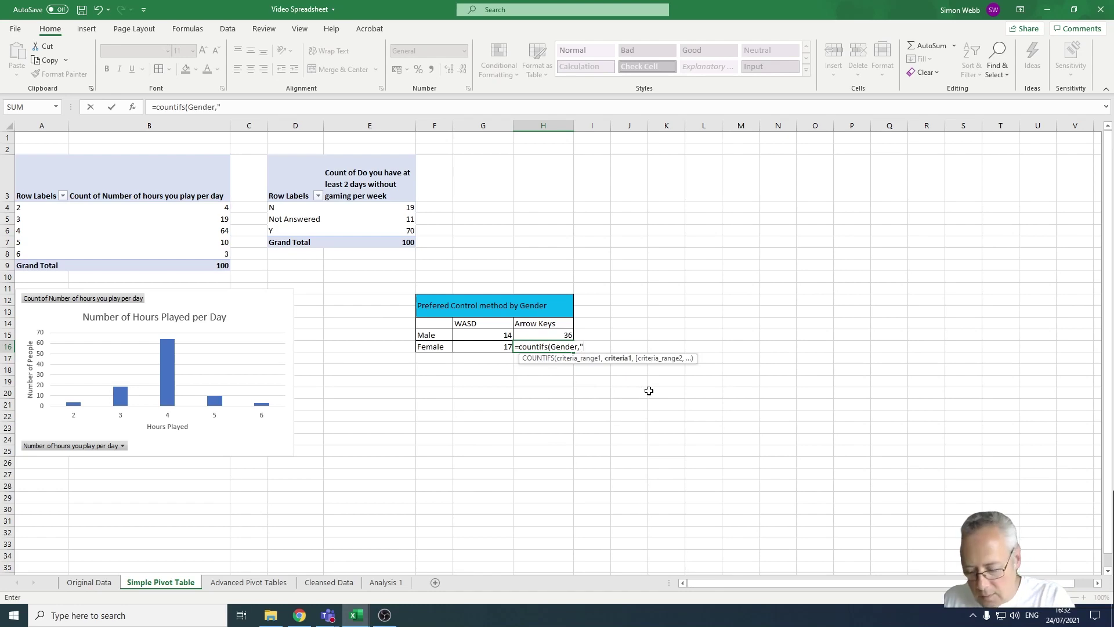
text(F",Movement)
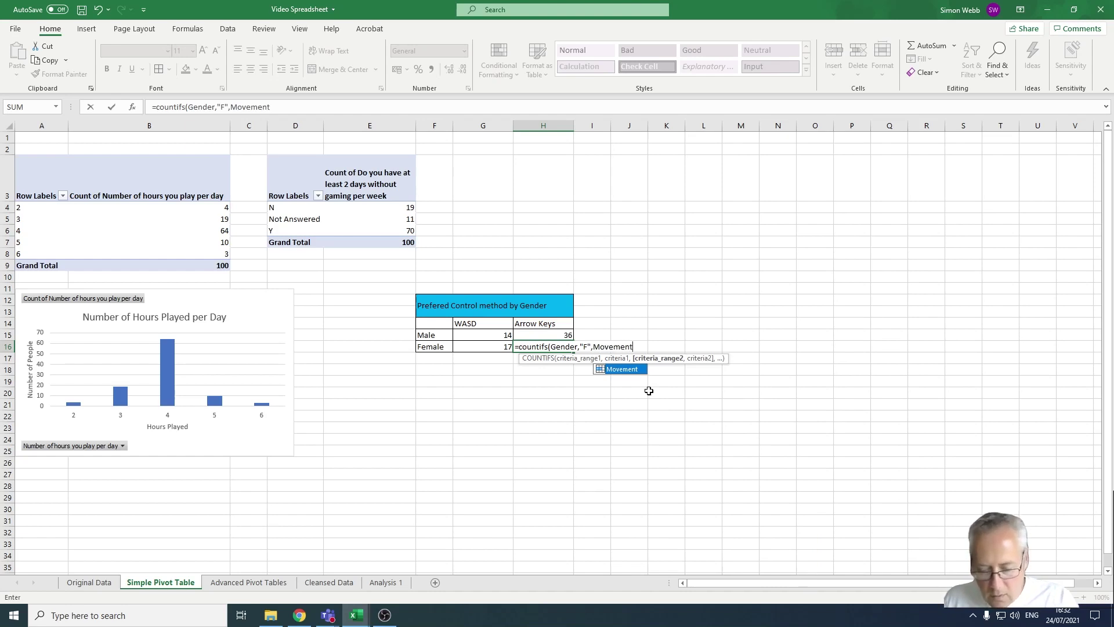
text(,"Arrow)
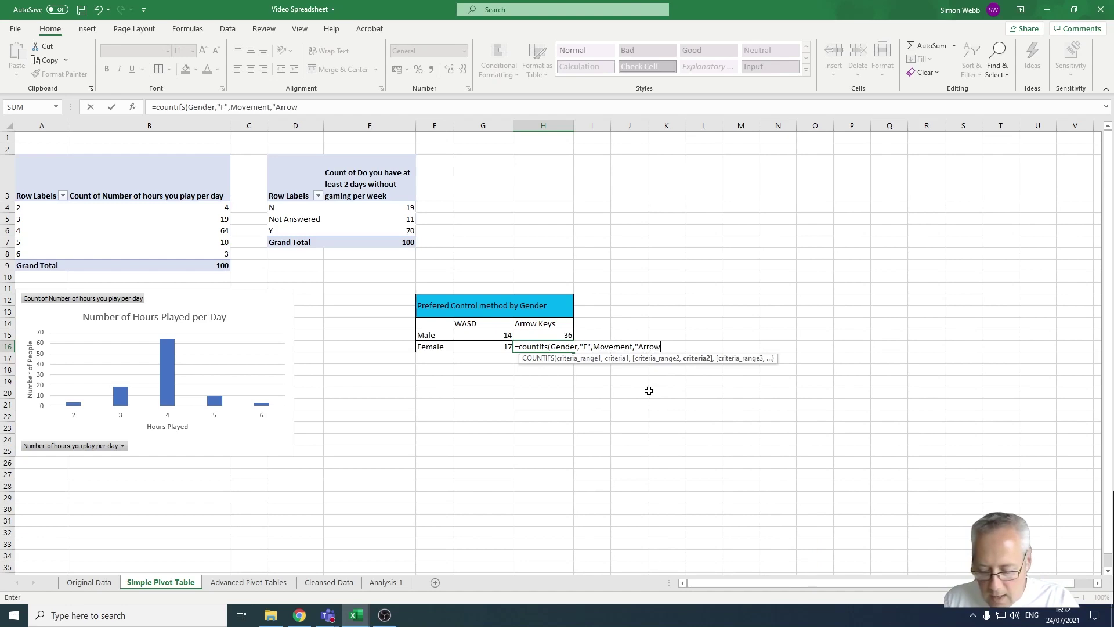
text( Keys)
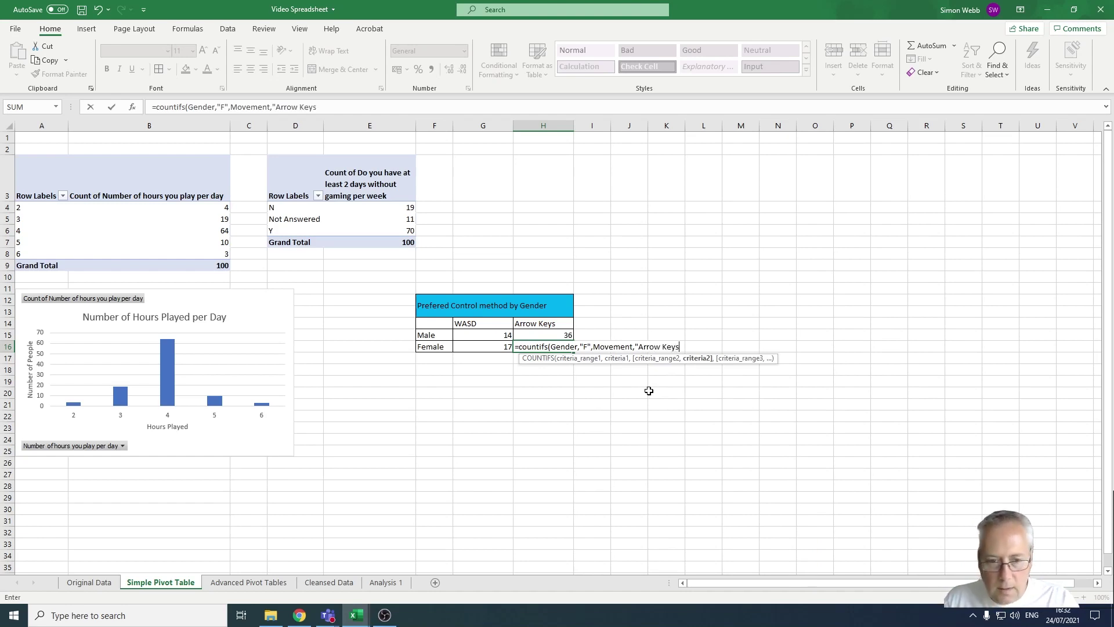
text(")
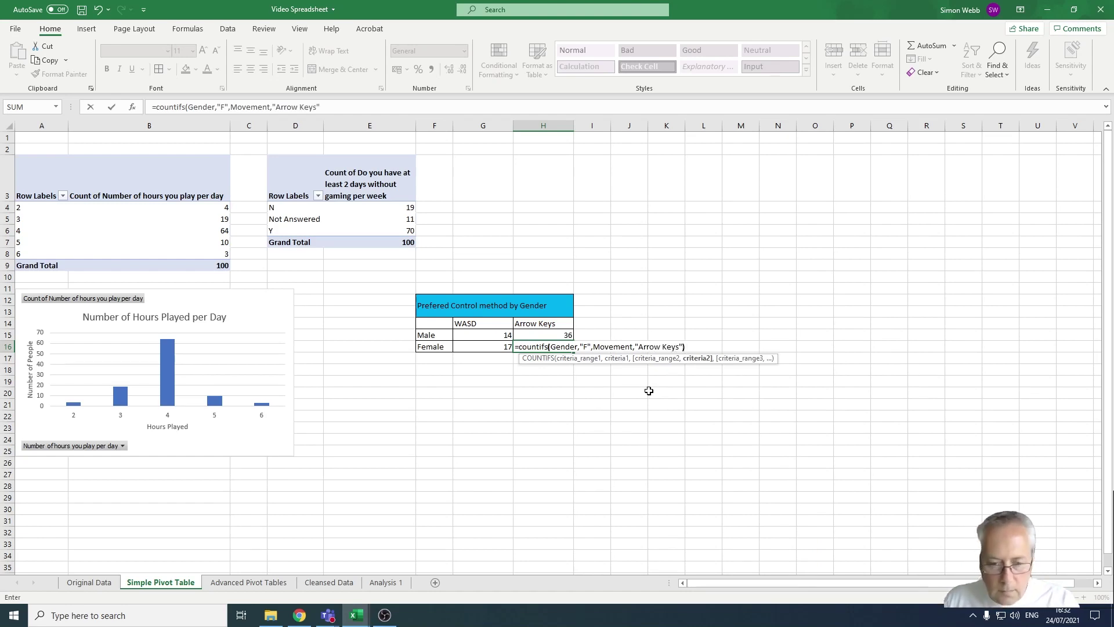
key(Return)
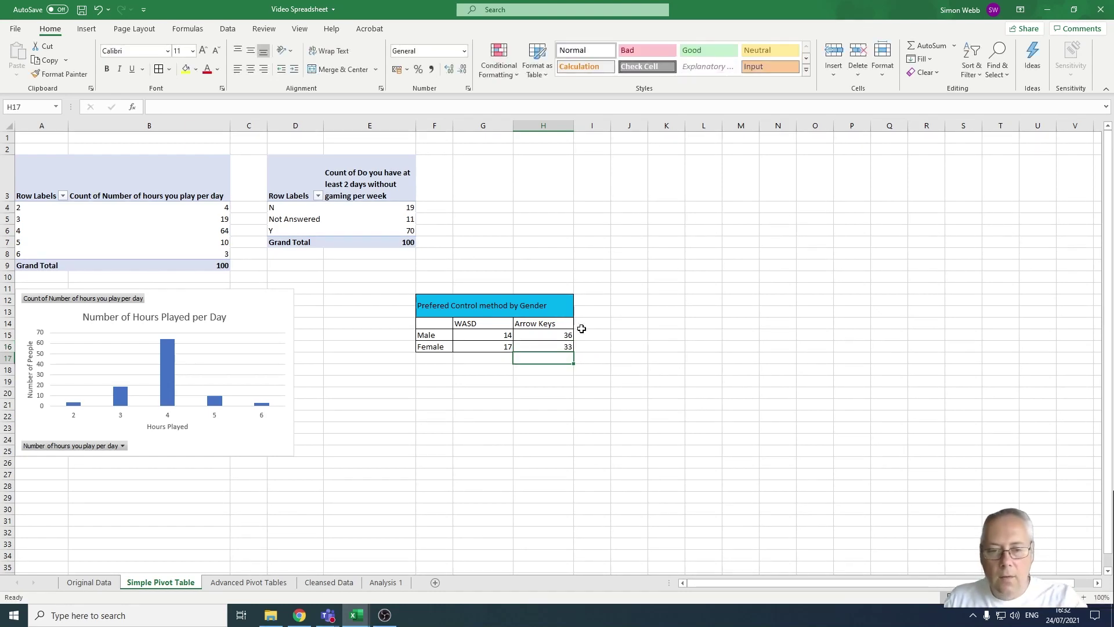
click(559, 346)
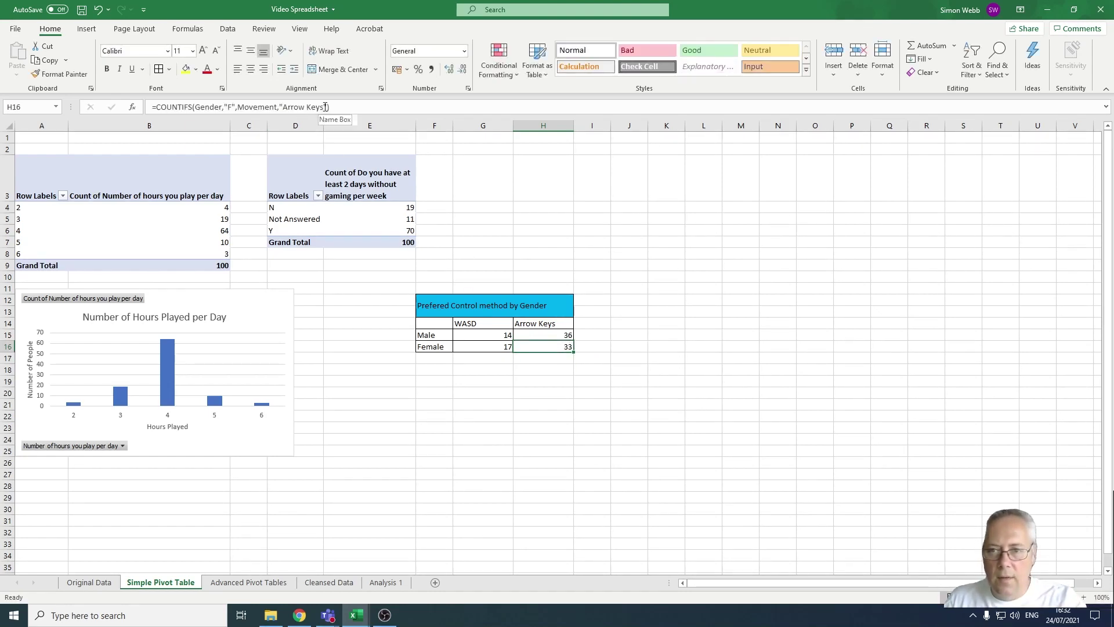
Step: Replace the typed "Arrow Keys" criterion in H16's formula with a reference to H14
drag(328, 106, 282, 106)
key(Delete)
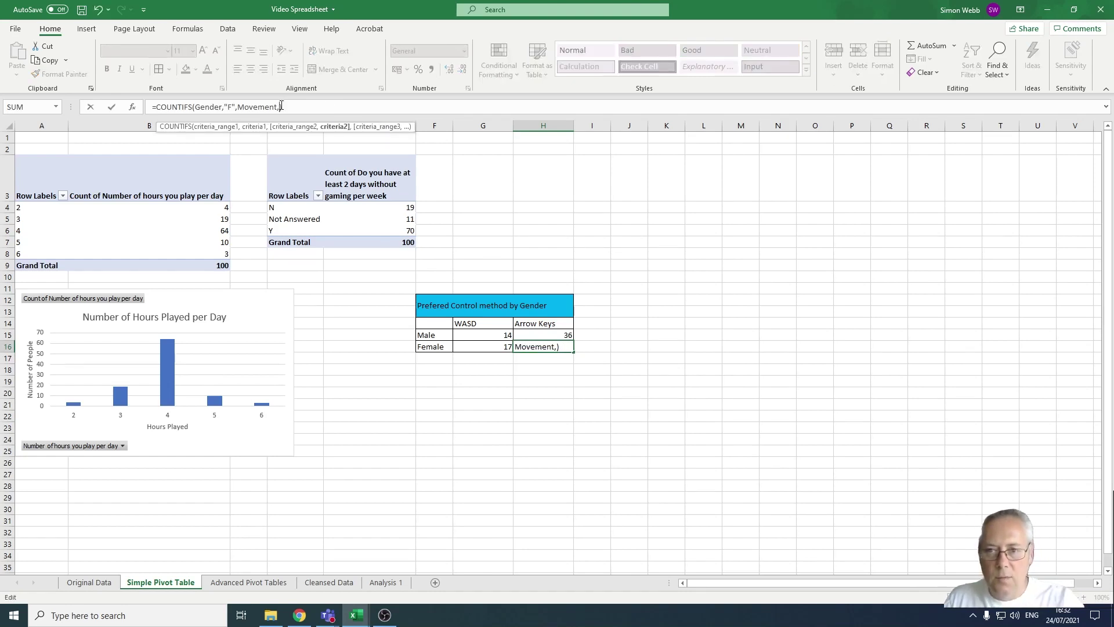
click(529, 320)
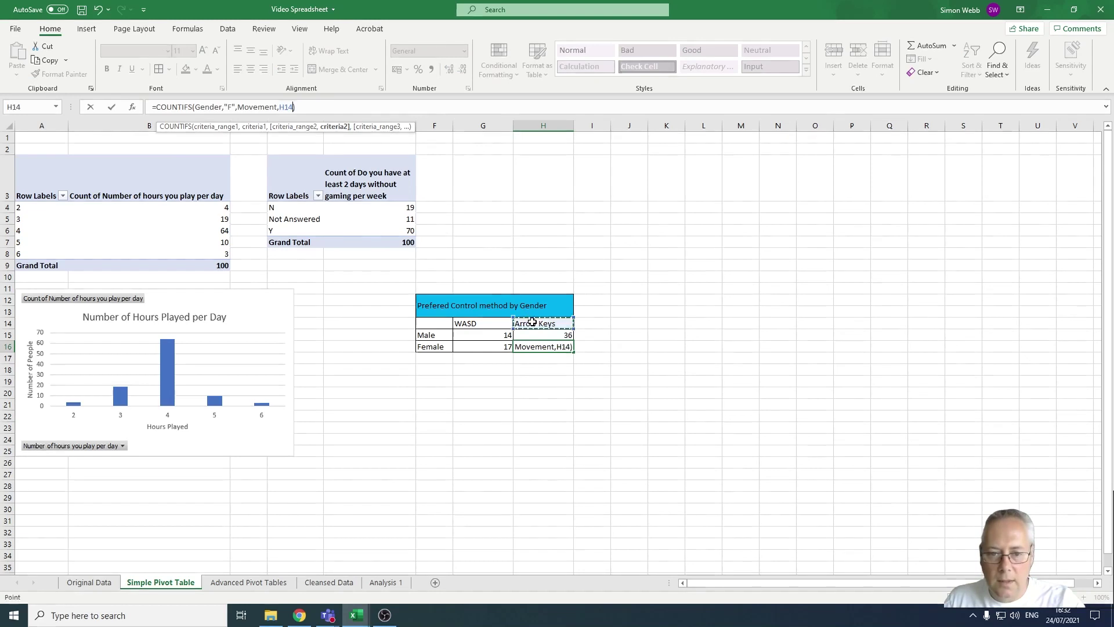
key(Return)
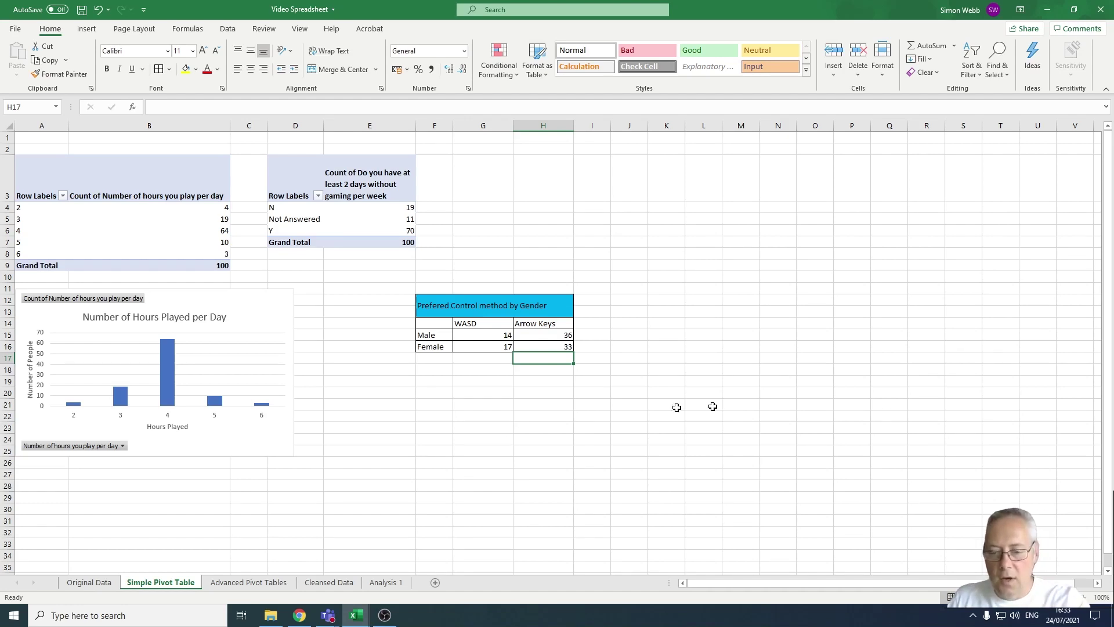
click(343, 583)
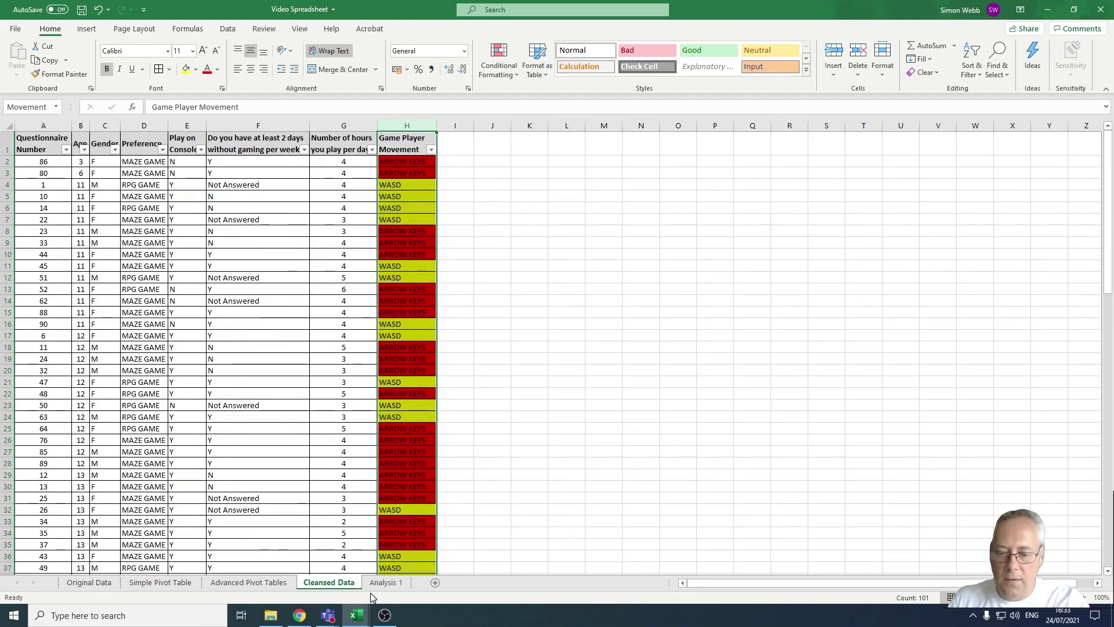
click(134, 582)
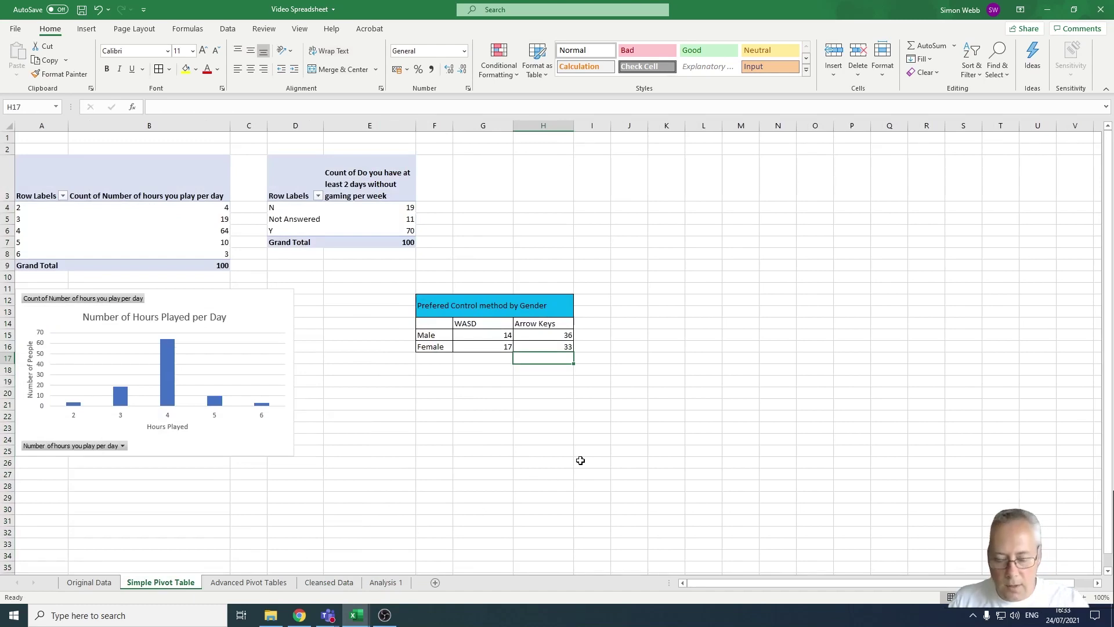